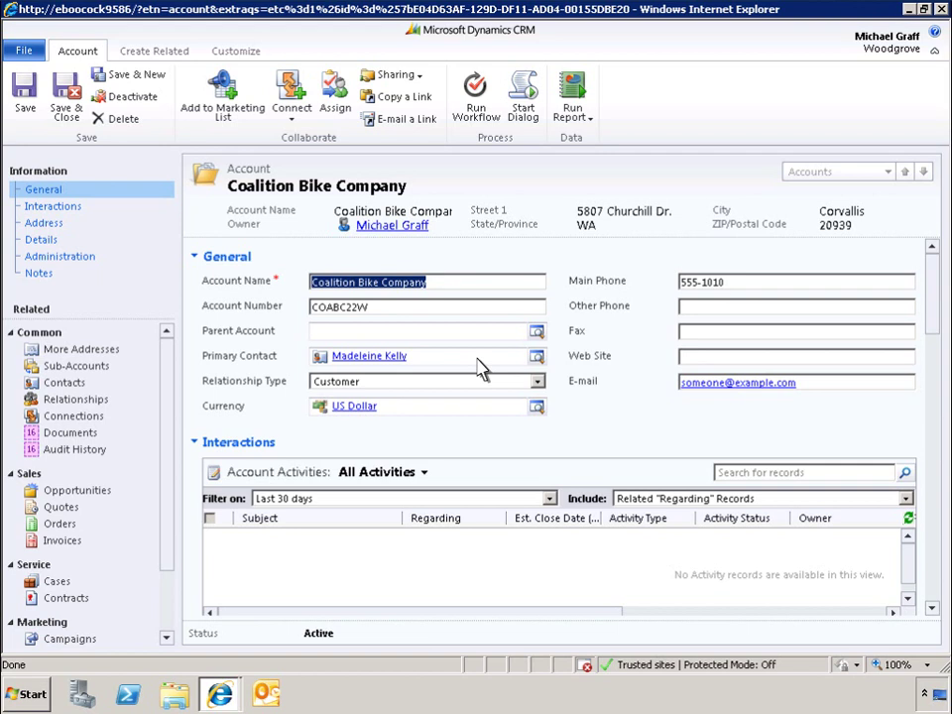
Step: Open the Account form in the form editor and insert a new two-column tab below General
left_click(238, 55)
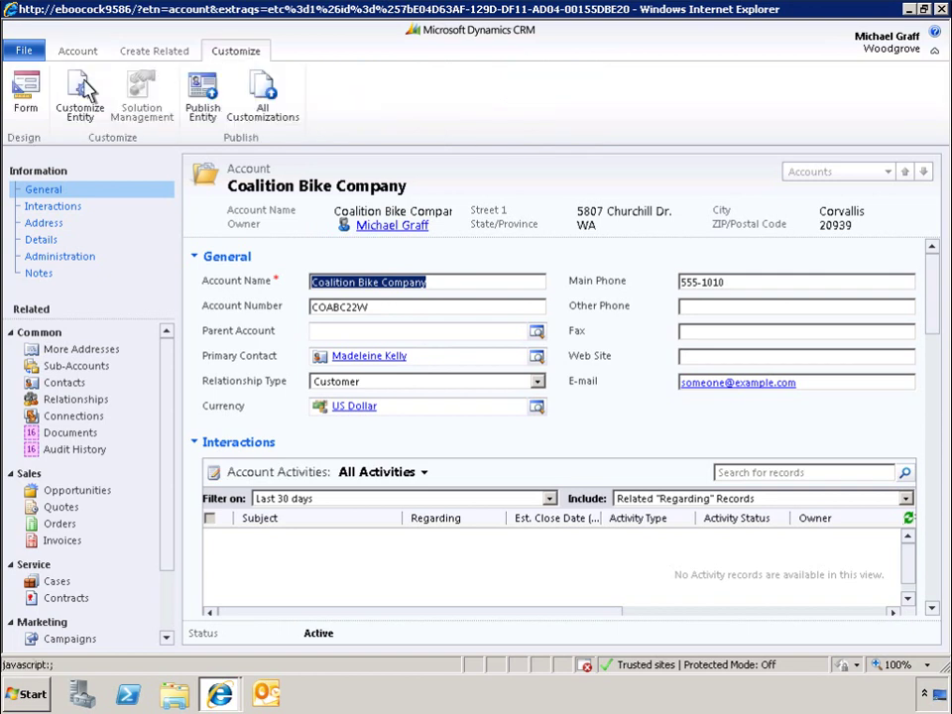
left_click(36, 112)
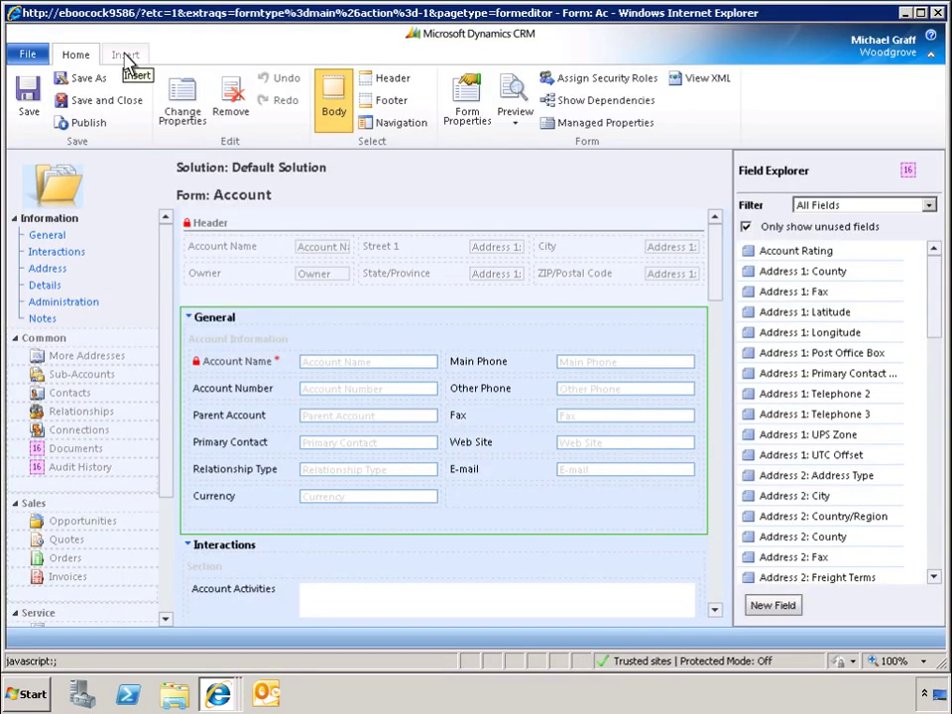
left_click(124, 56)
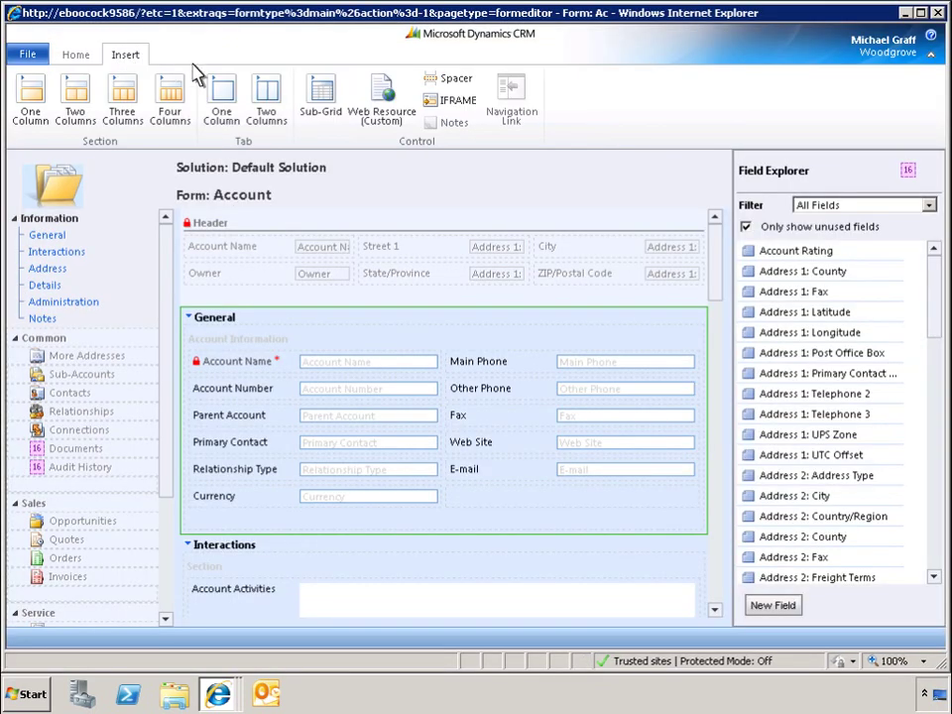
left_click(273, 111)
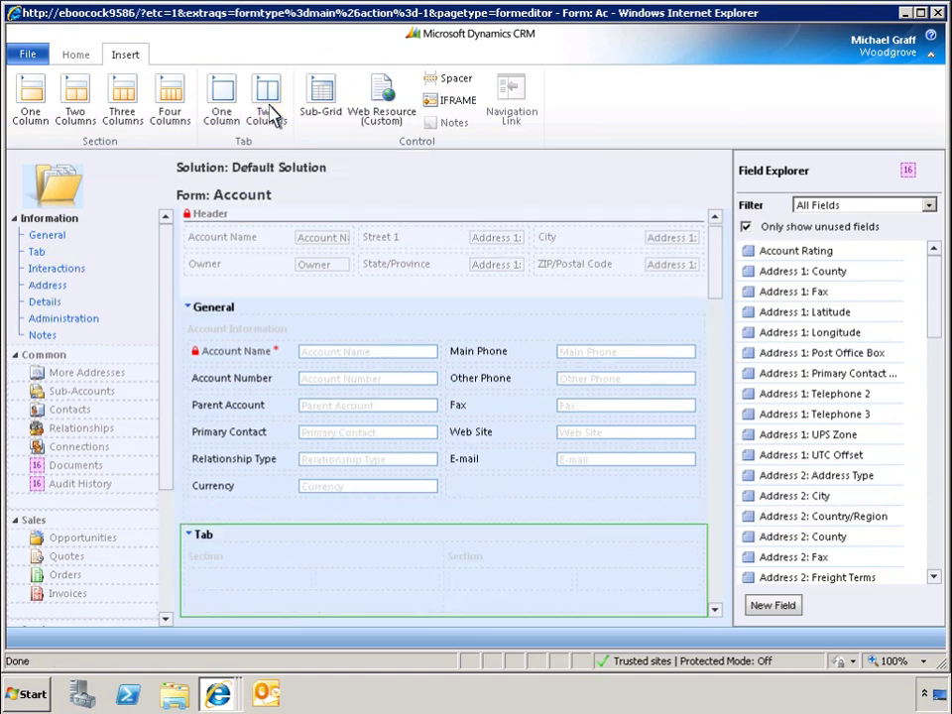
Step: Insert a one-column AccountOpportunities sub-grid on Opportunities, defaulting to All Opportunities, in the left section
left_click(254, 584)
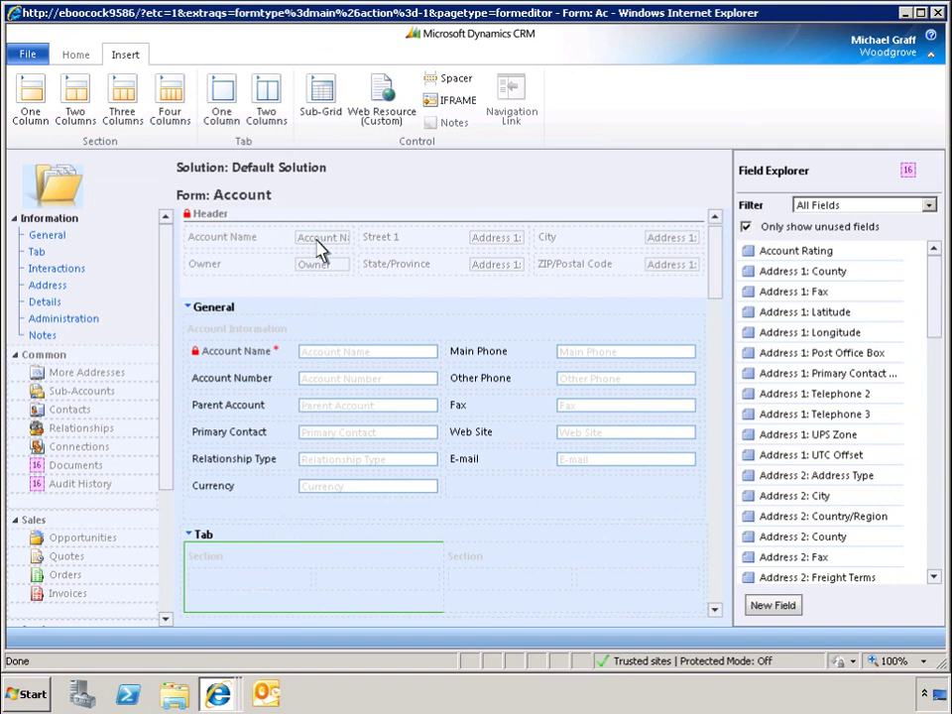
left_click(327, 104)
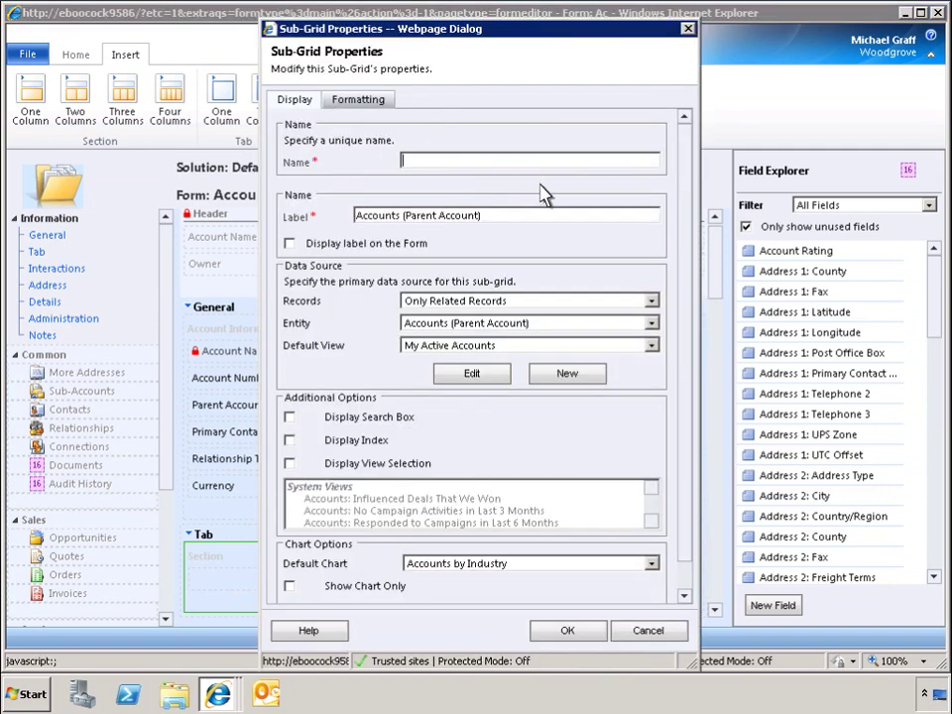
type("AccountOpportunities")
left_click(652, 324)
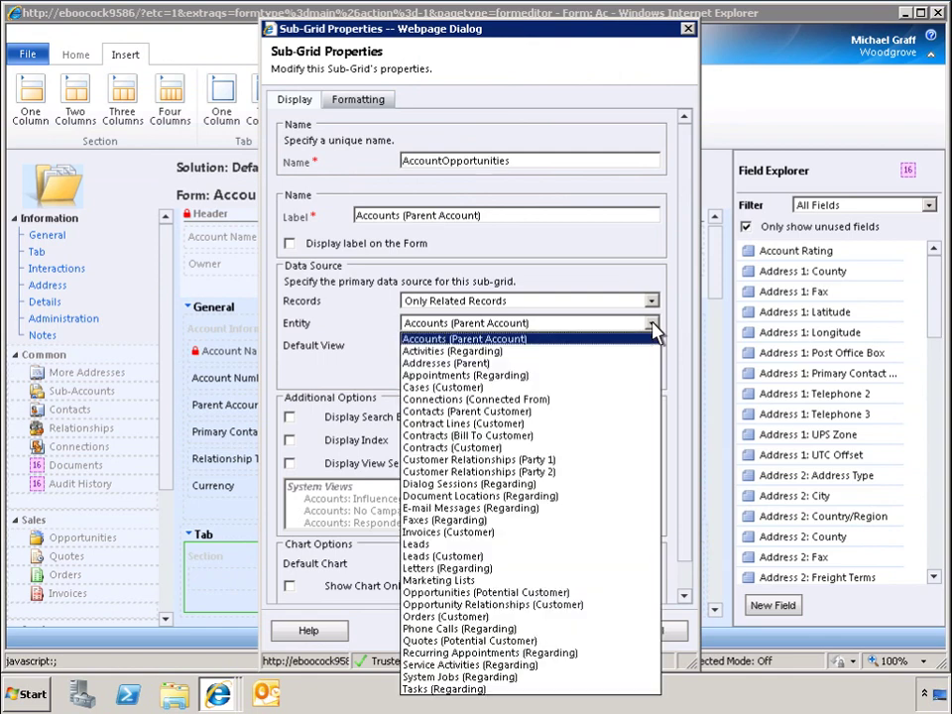
left_click(451, 594)
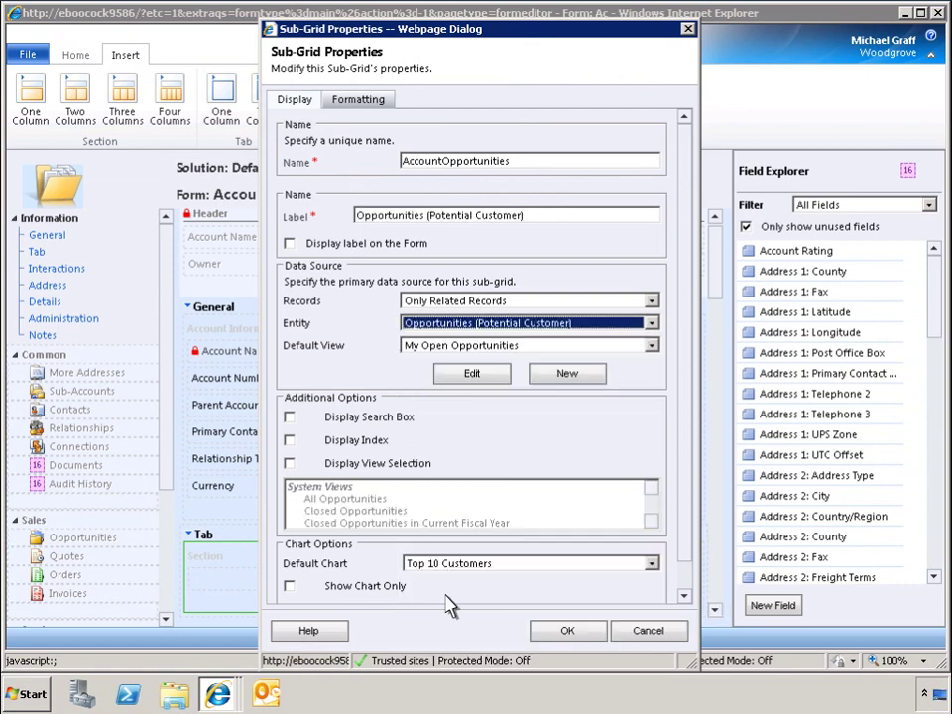
left_click(651, 346)
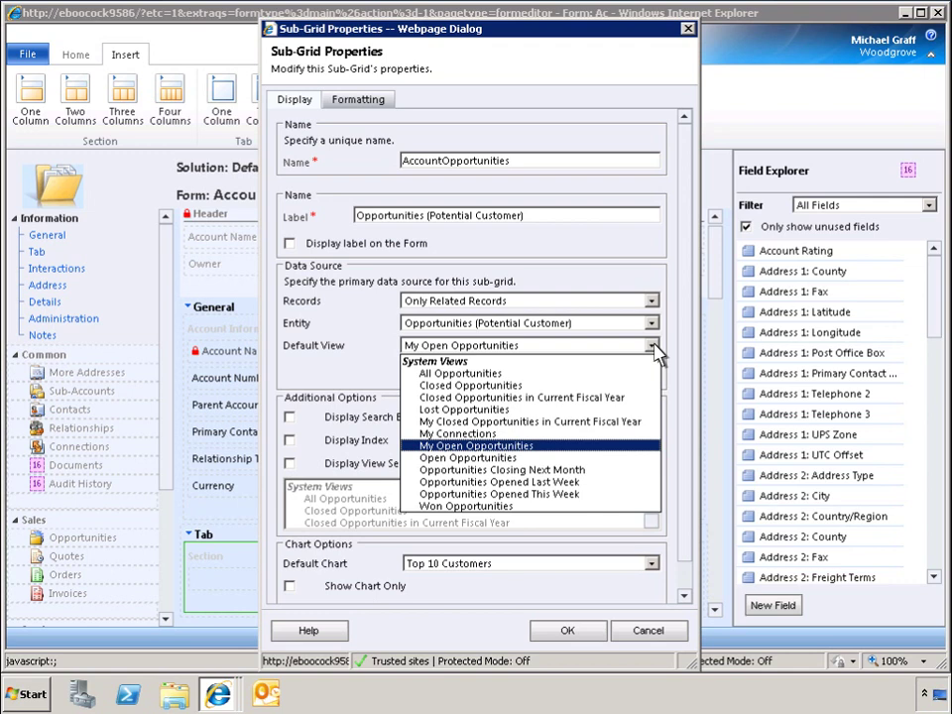
left_click(460, 377)
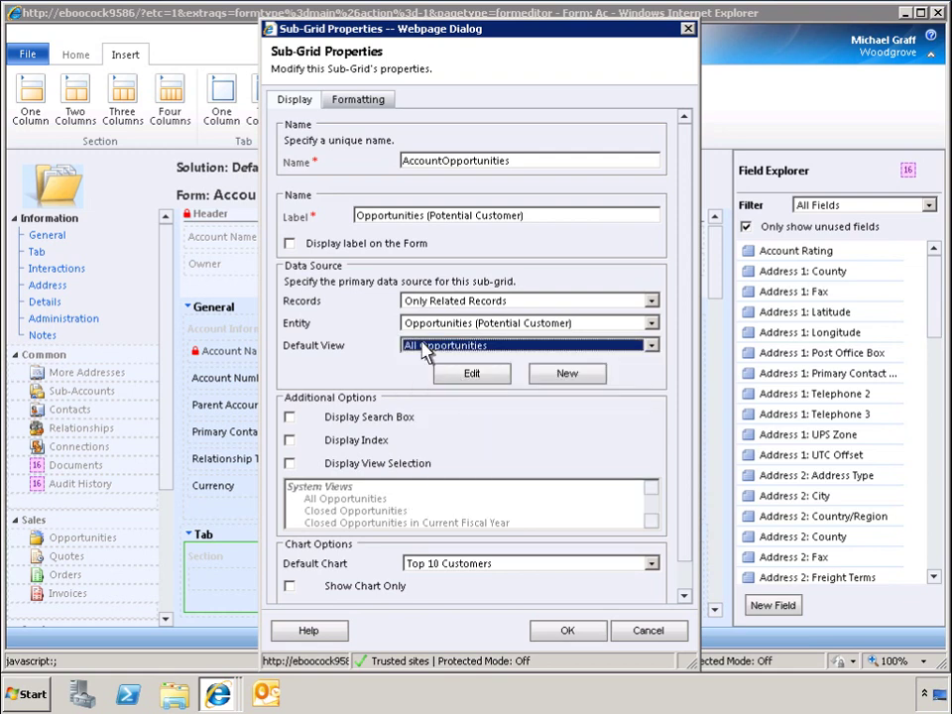
left_click(359, 100)
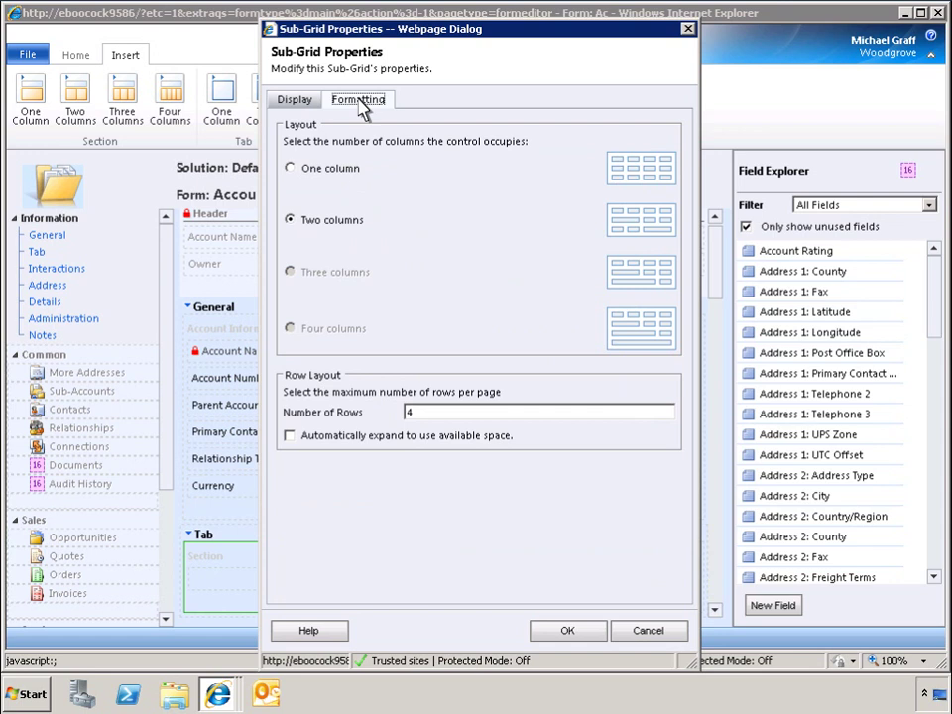
left_click(291, 169)
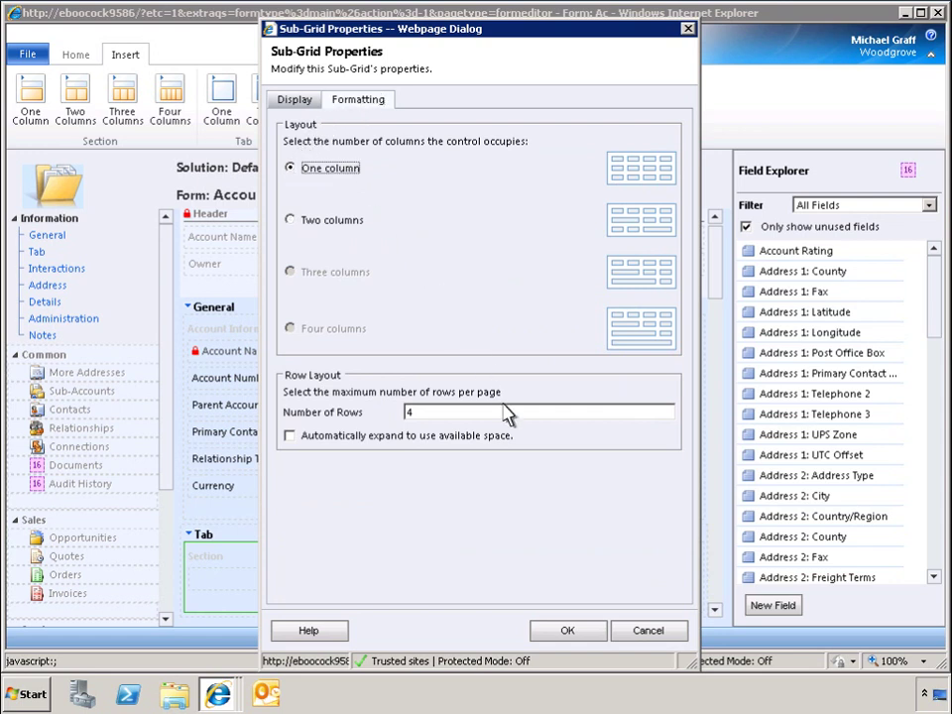
Step: Confirm the sub-grid, then label the section Opportunities, showing label and top line, in one column
left_click(568, 631)
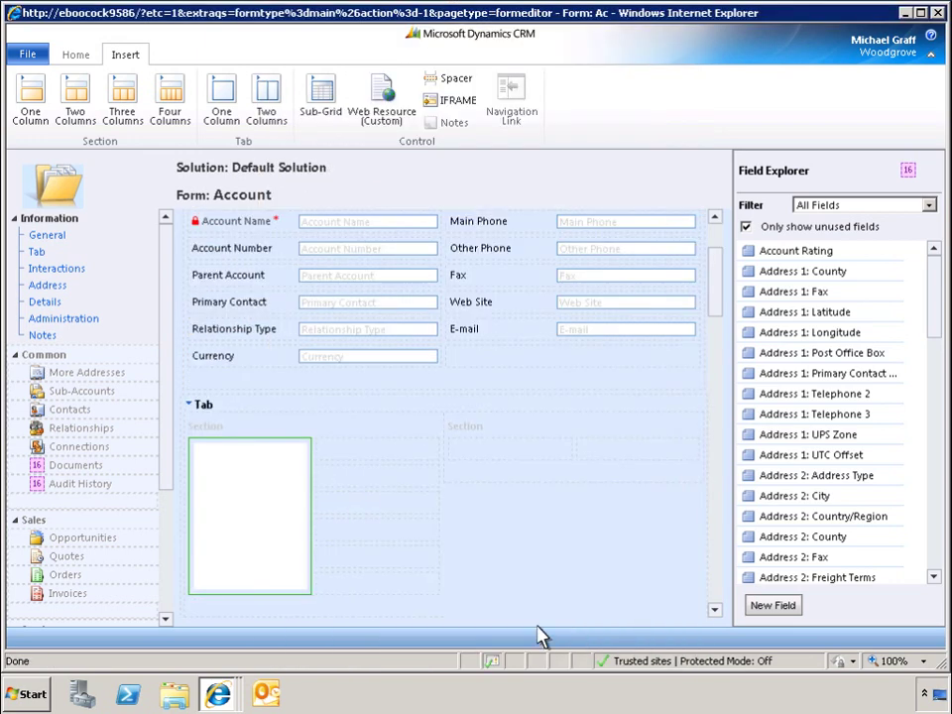
left_click(302, 423)
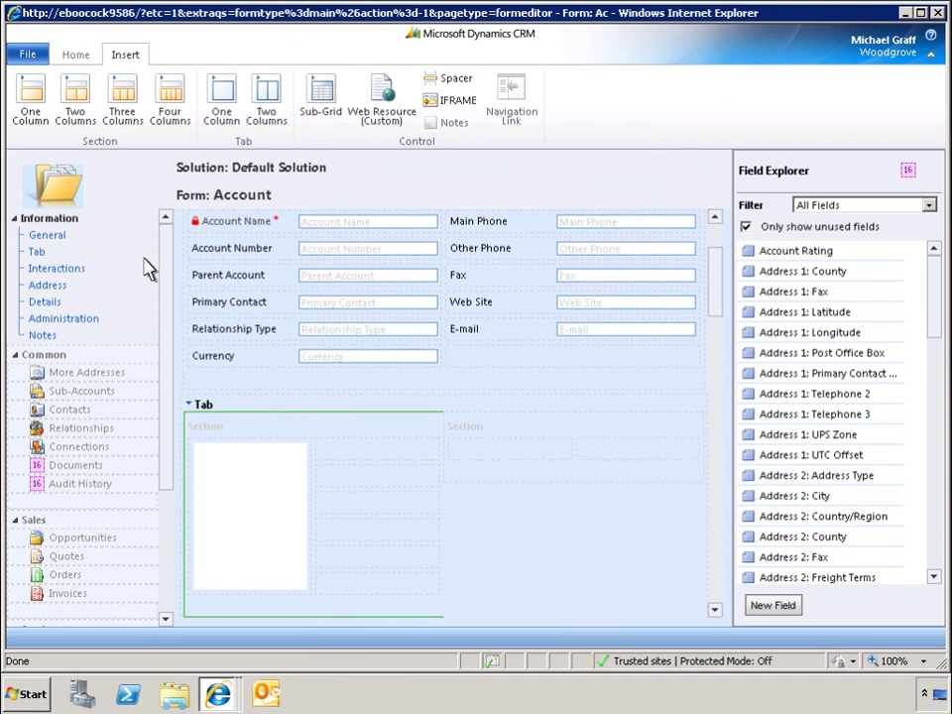
left_click(80, 57)
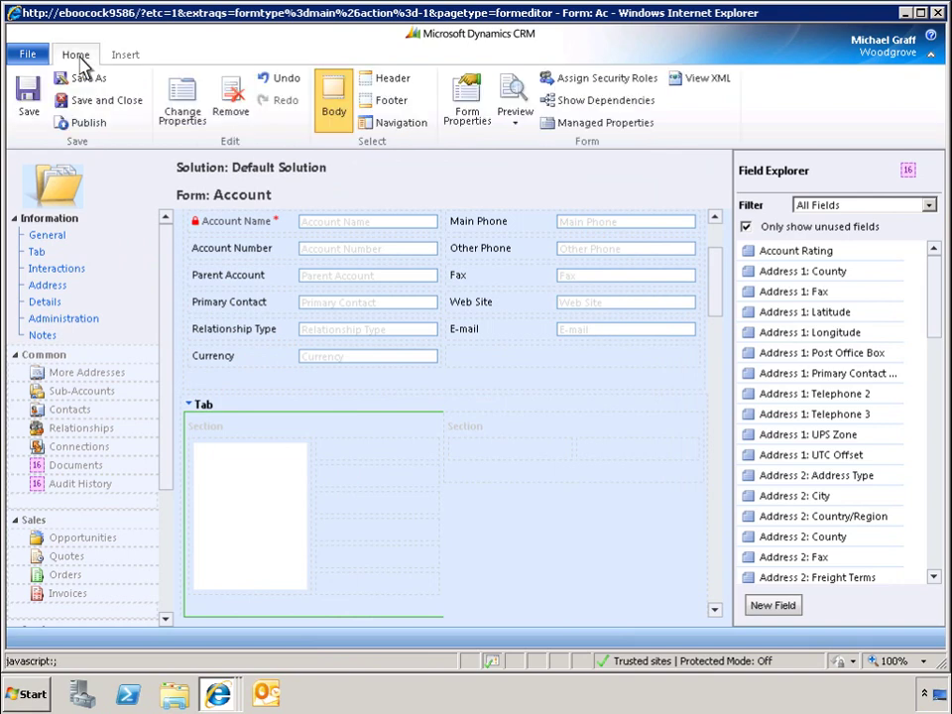
left_click(186, 109)
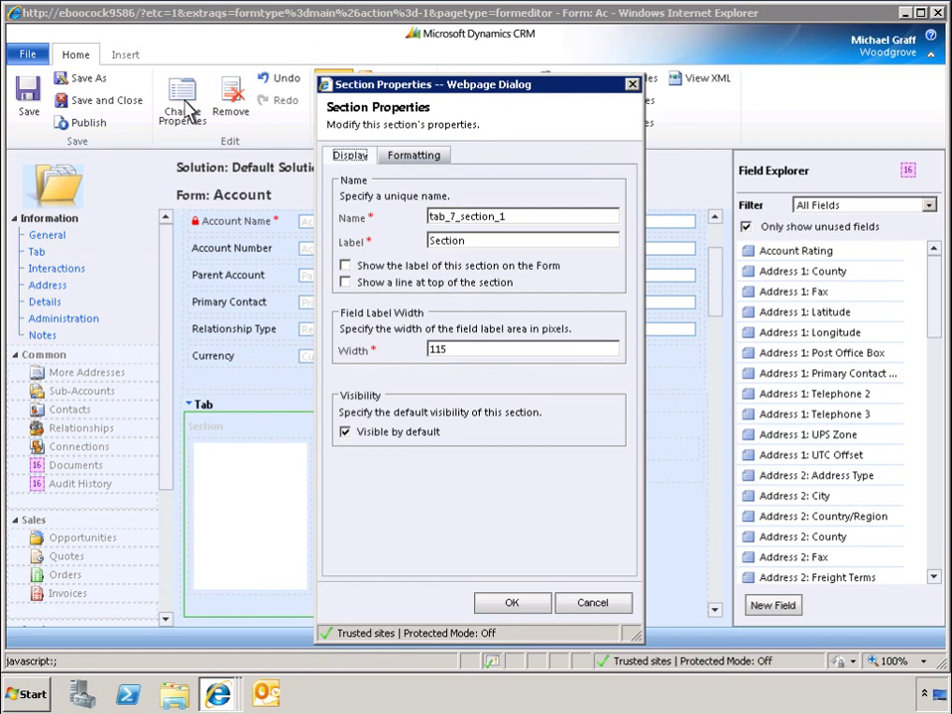
double_click(441, 242)
type("Opportunities")
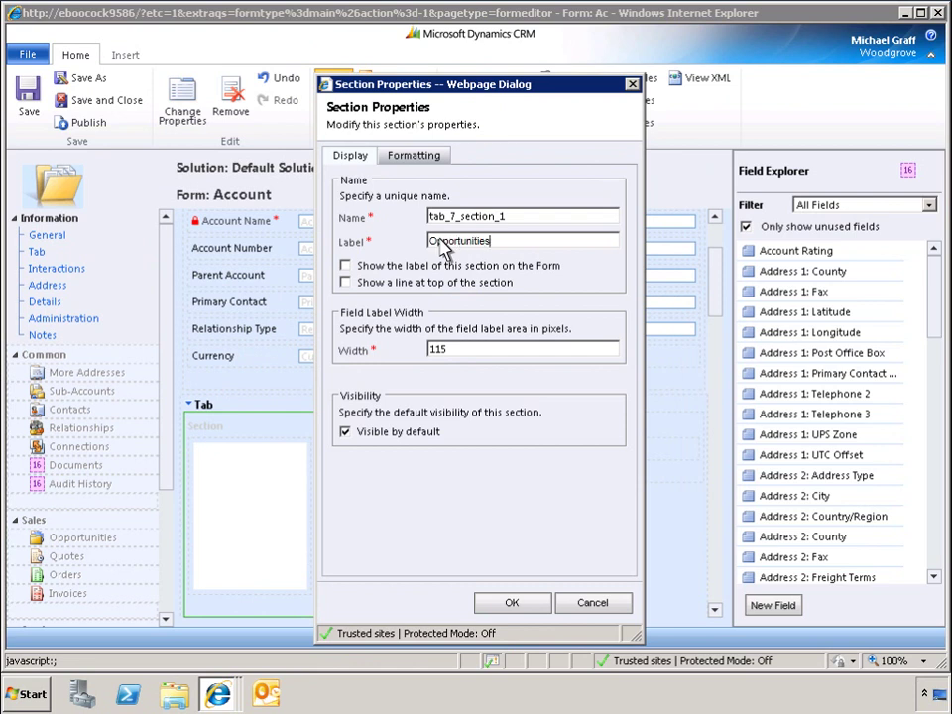
left_click(346, 266)
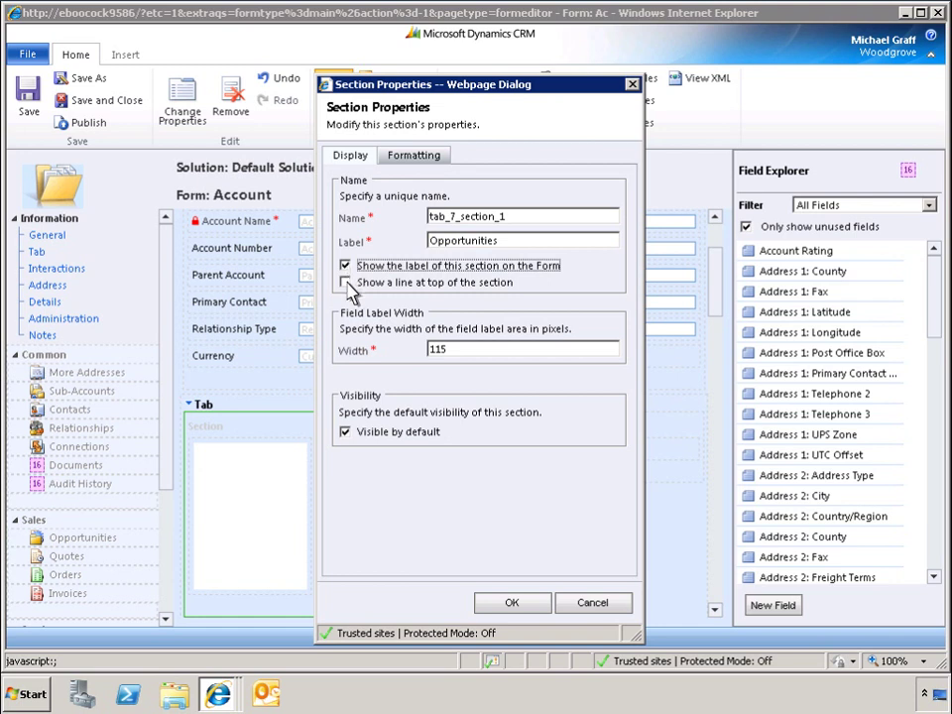
left_click(346, 282)
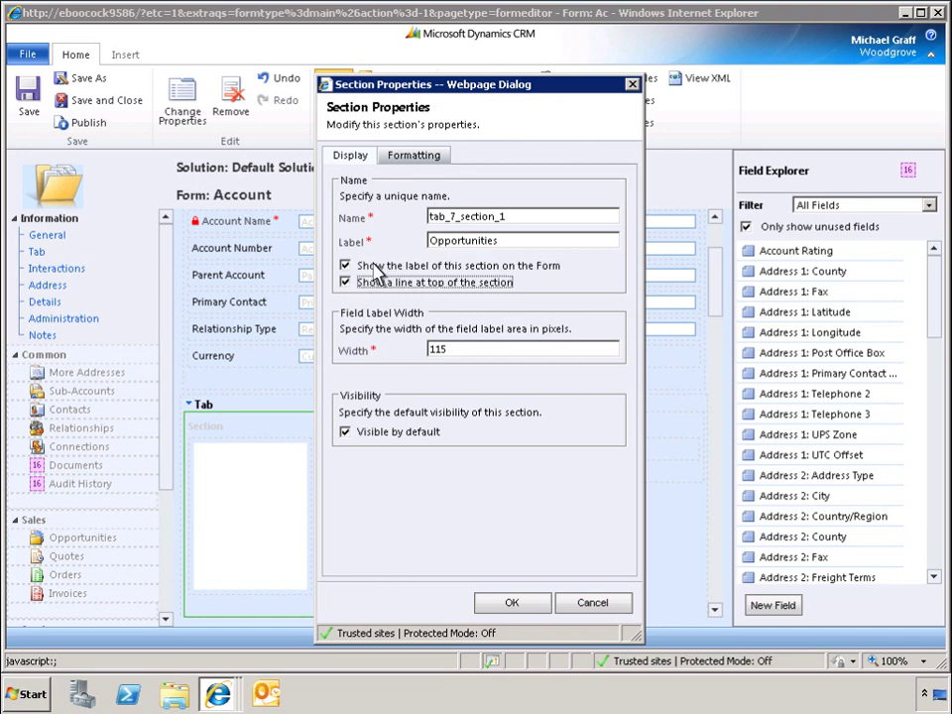
left_click(416, 159)
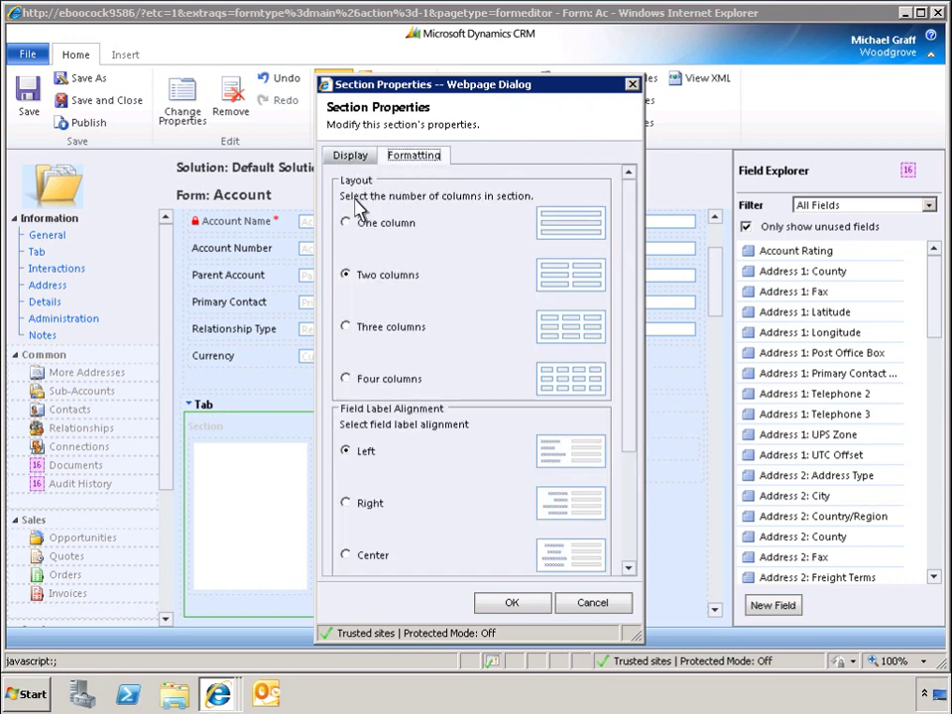
left_click(346, 223)
left_click(511, 603)
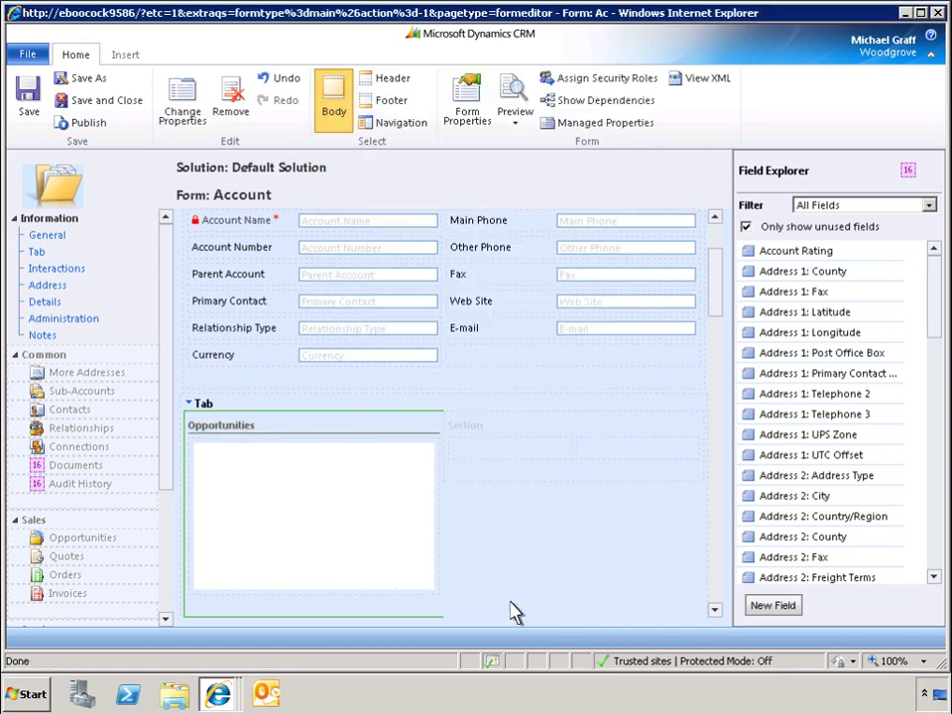
Step: Set the tab label to 'Account Activity' and Column 1 width to 60, leaving Column 2 at 40
left_click(223, 406)
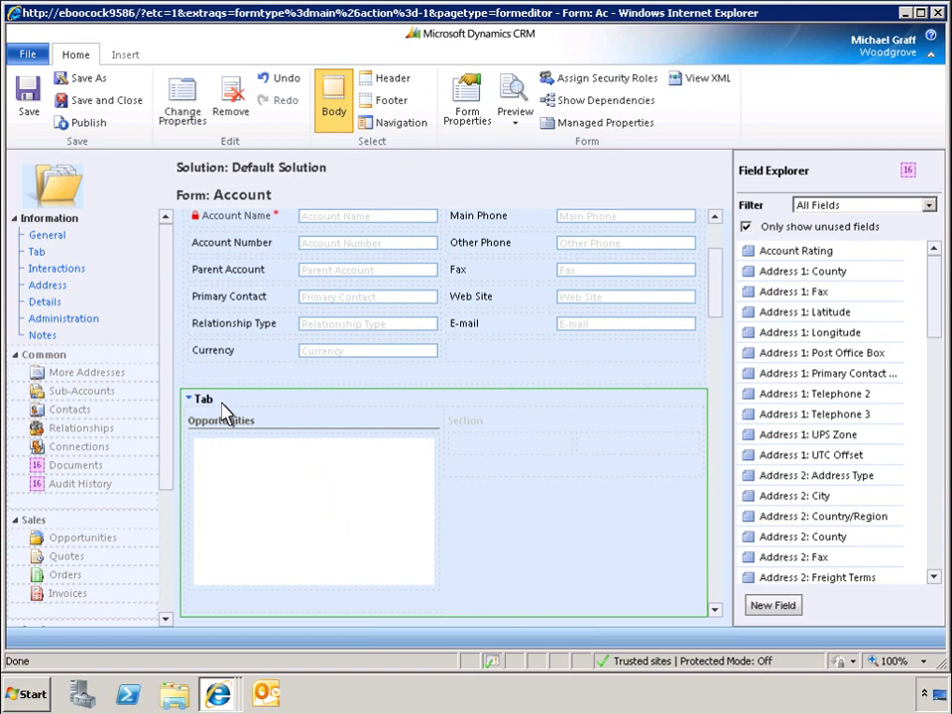
left_click(184, 114)
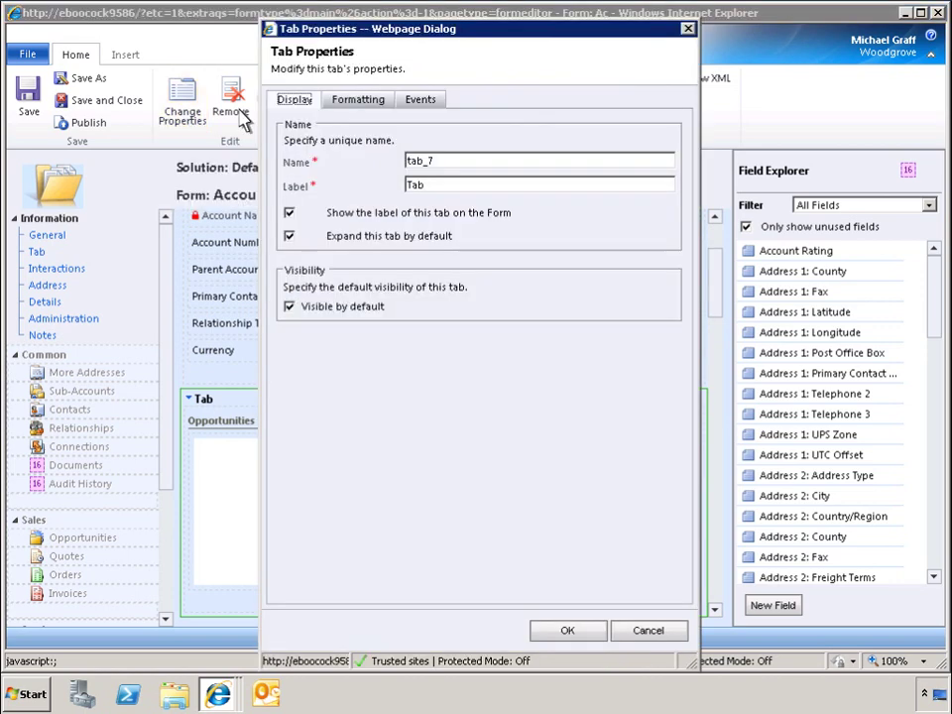
double_click(421, 186)
key("BackSpace")
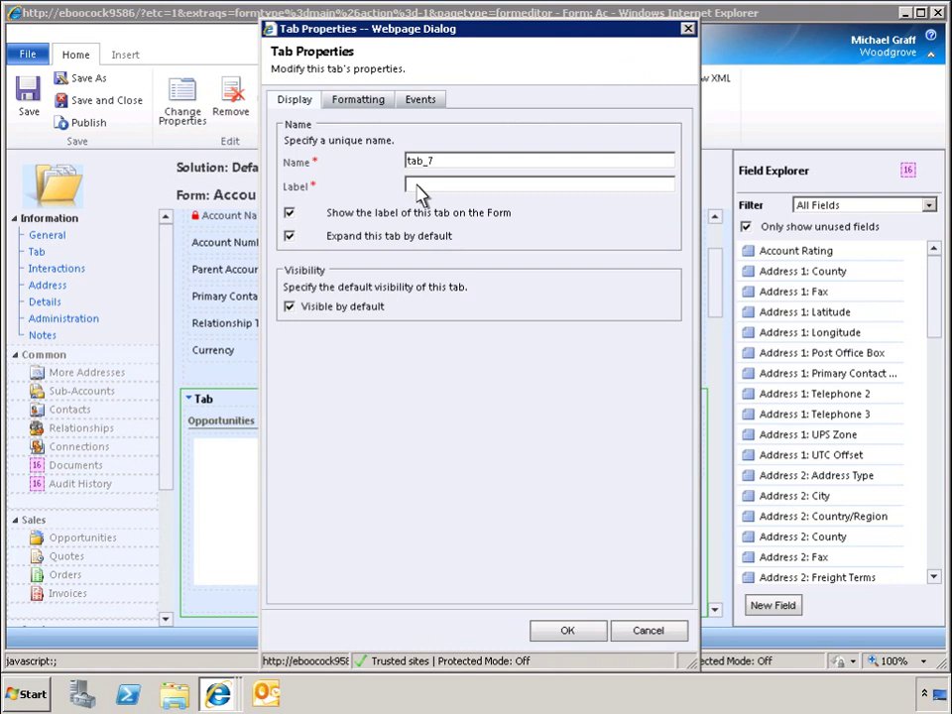
type("Account Activity")
left_click(363, 100)
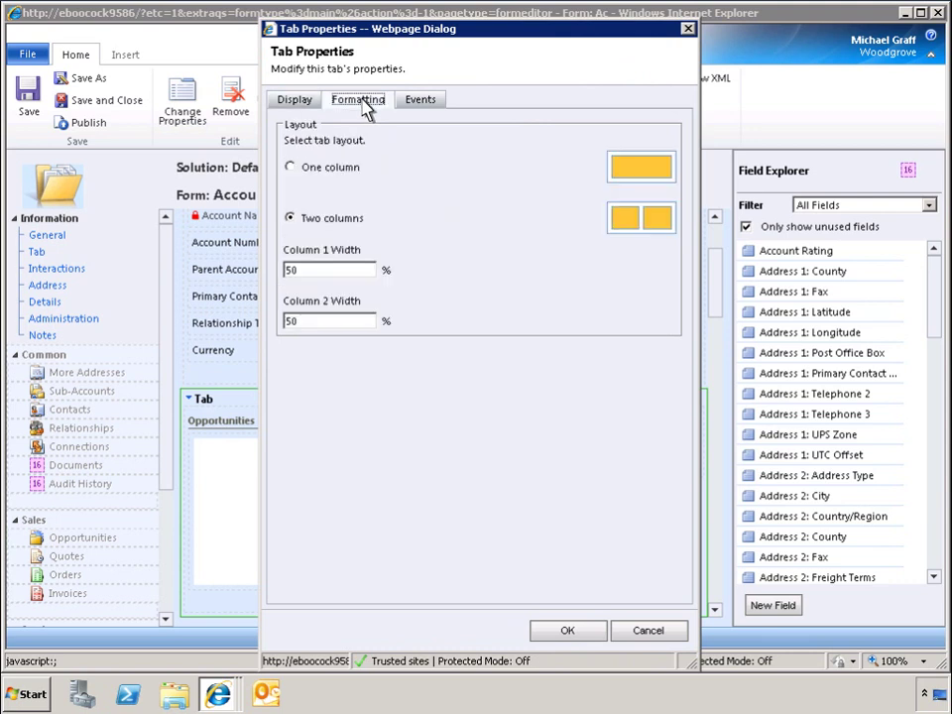
double_click(296, 270)
key("BackSpace")
type("60")
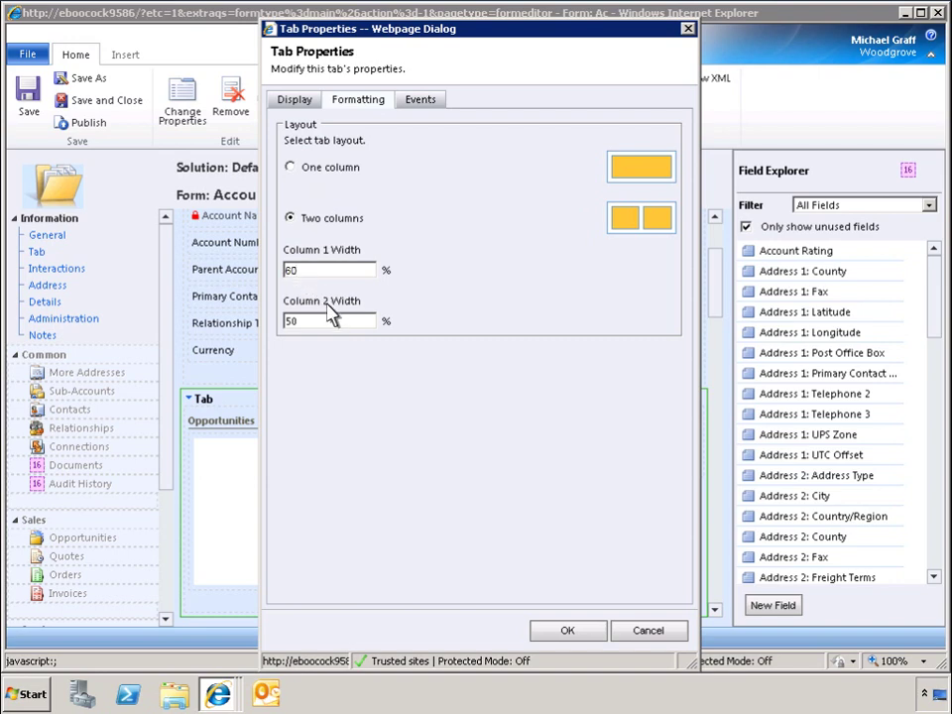
left_click(333, 320)
left_click(567, 632)
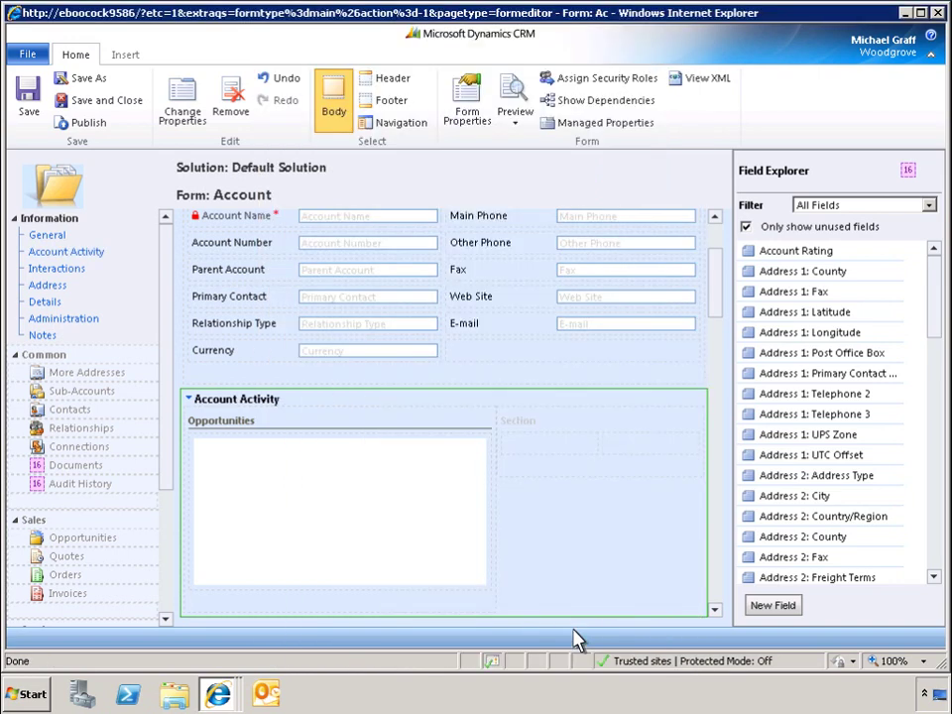
Step: Insert an ActiveCaseChart sub-grid on Cases (Customer) with Active Cases view and Case Mix (By Priority) chart
left_click(570, 433)
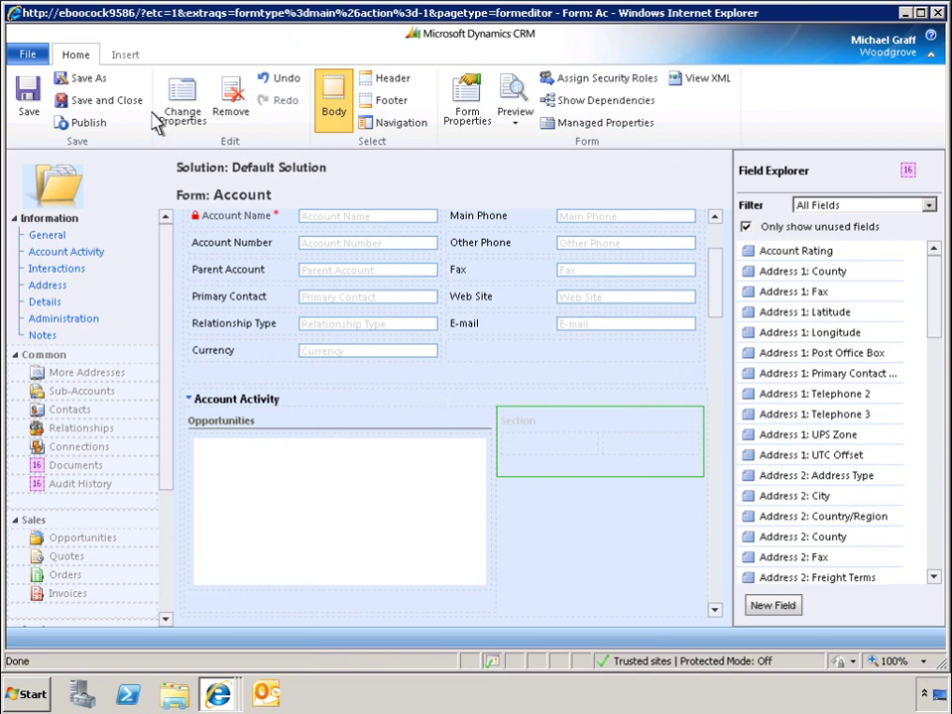
left_click(127, 57)
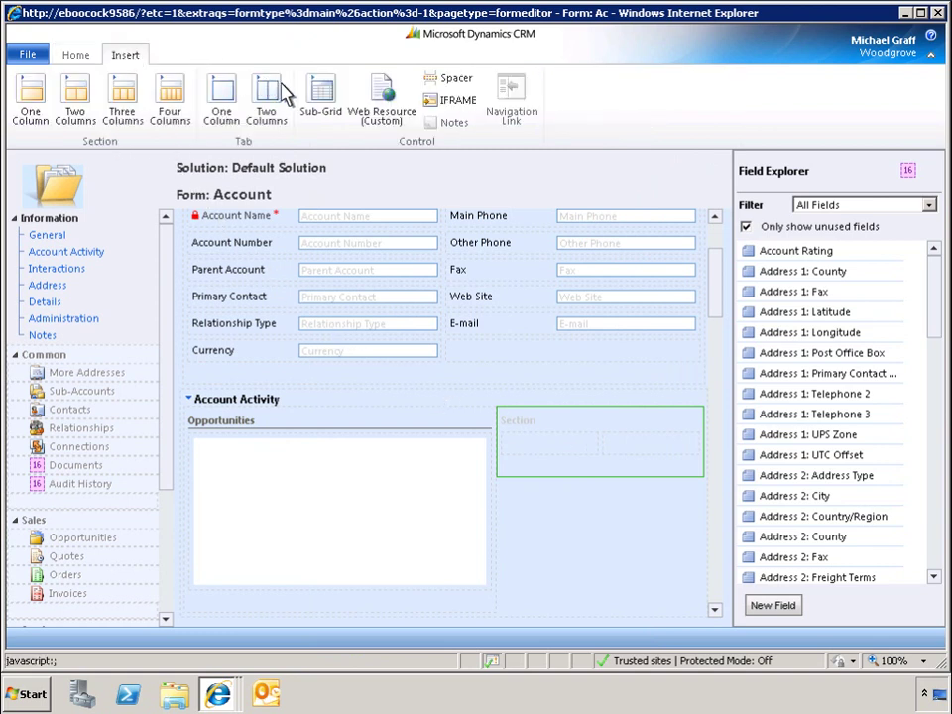
left_click(325, 117)
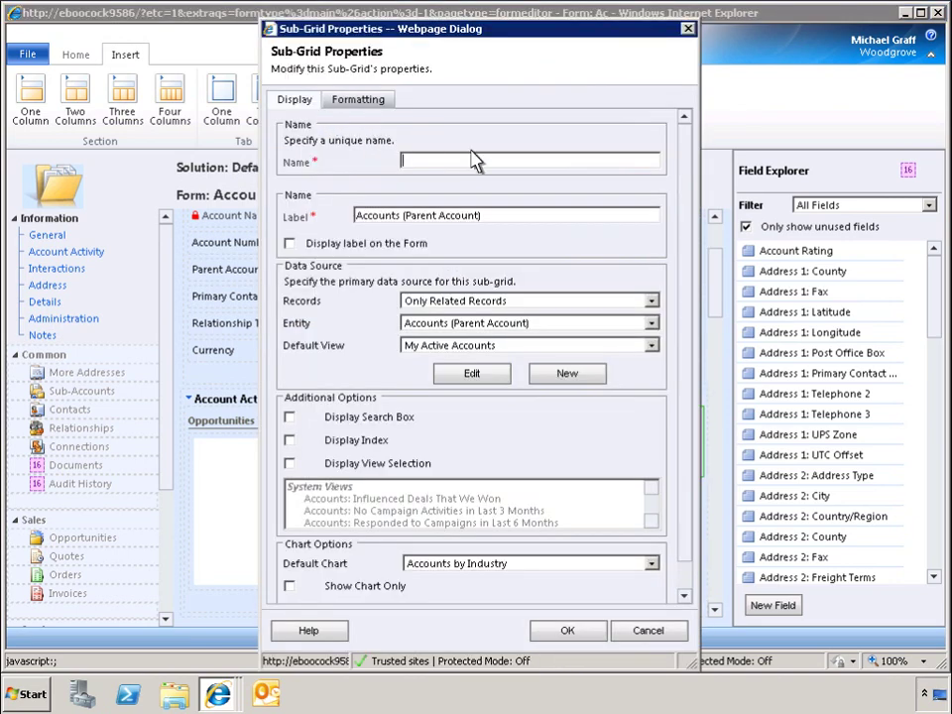
type("ActiveCaseChart")
left_click(652, 325)
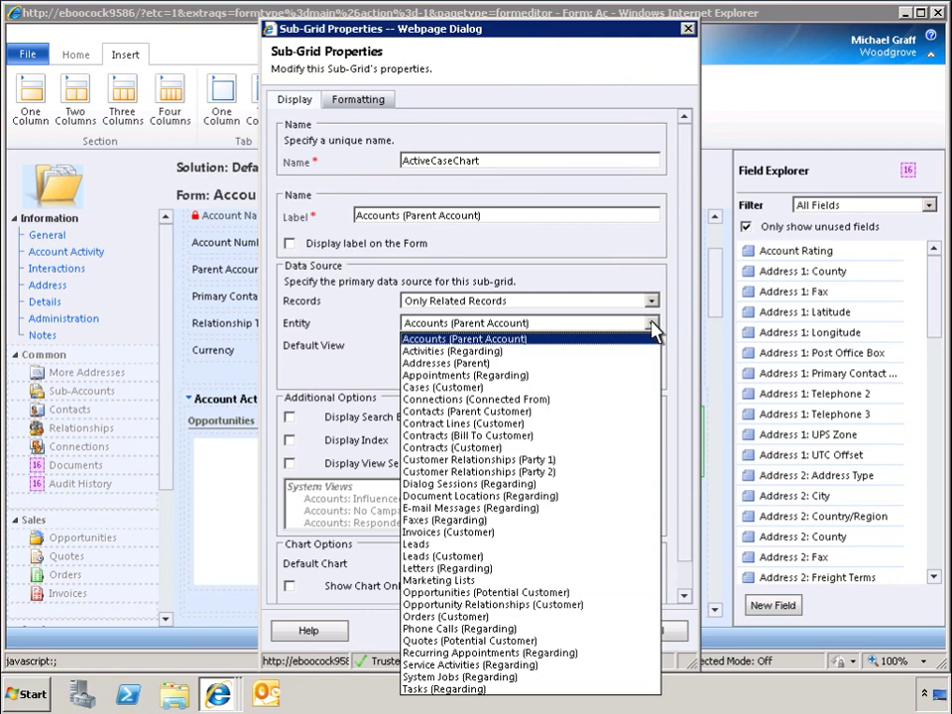
left_click(446, 390)
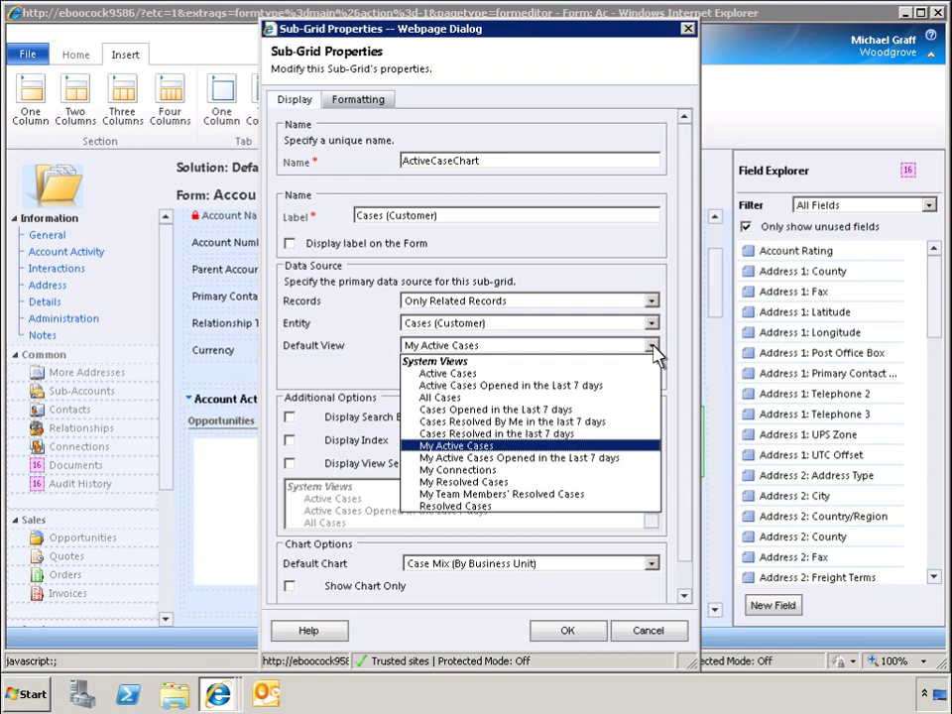
left_click(454, 374)
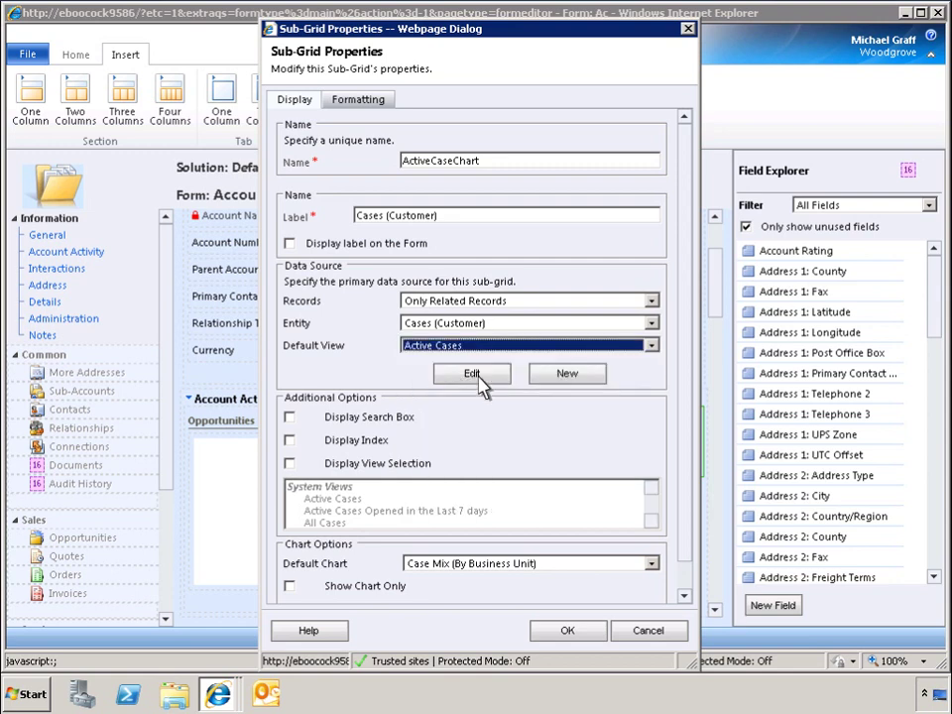
left_click(652, 565)
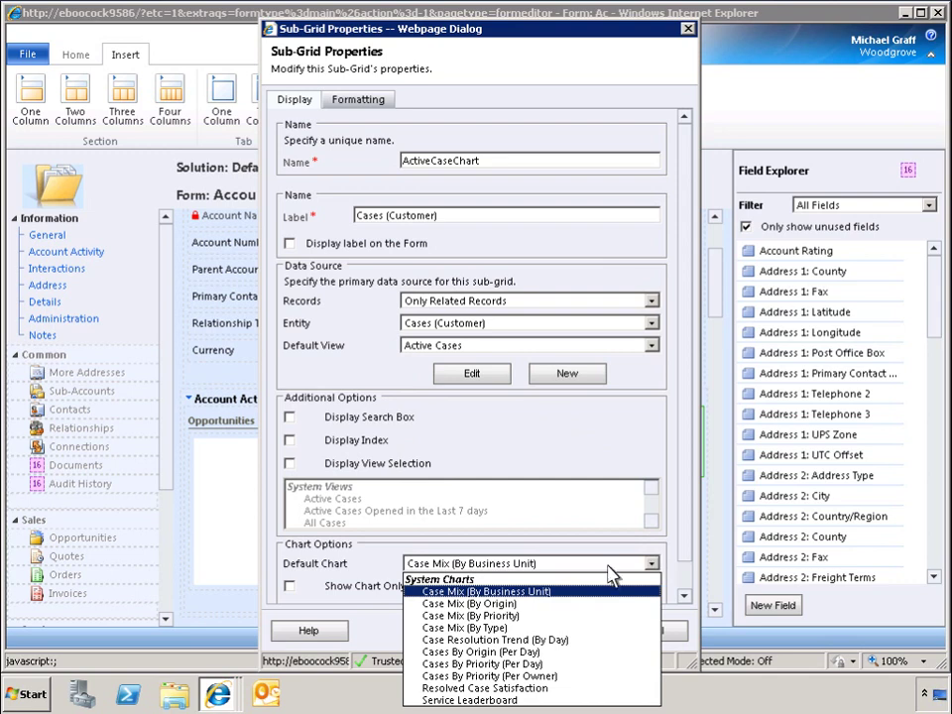
left_click(468, 615)
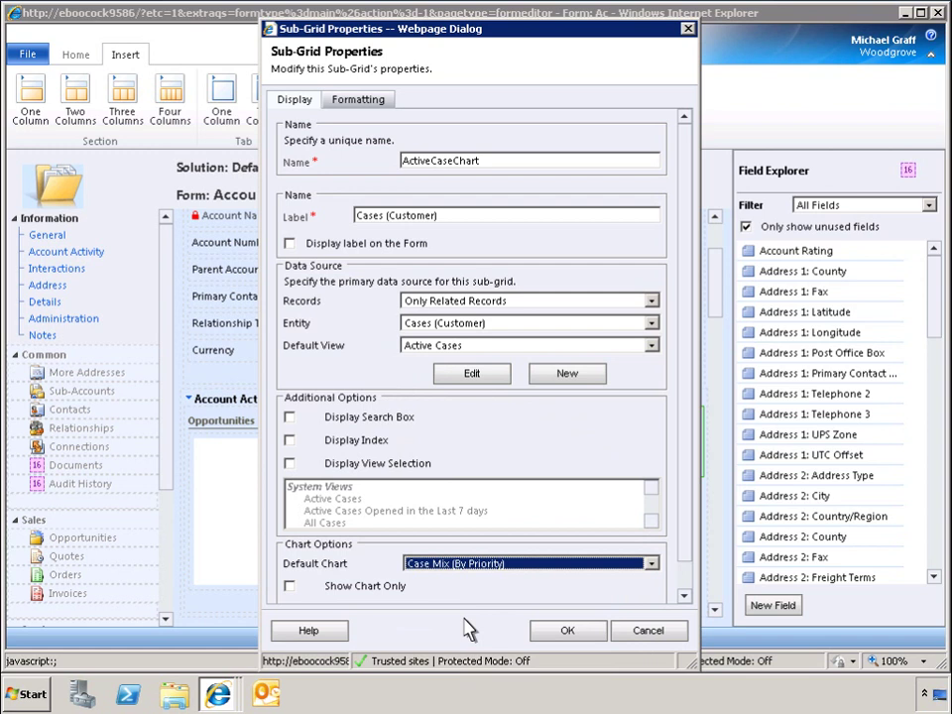
Step: Make the sub-grid show the chart only, span one column with 6 rows, and confirm it
left_click(290, 587)
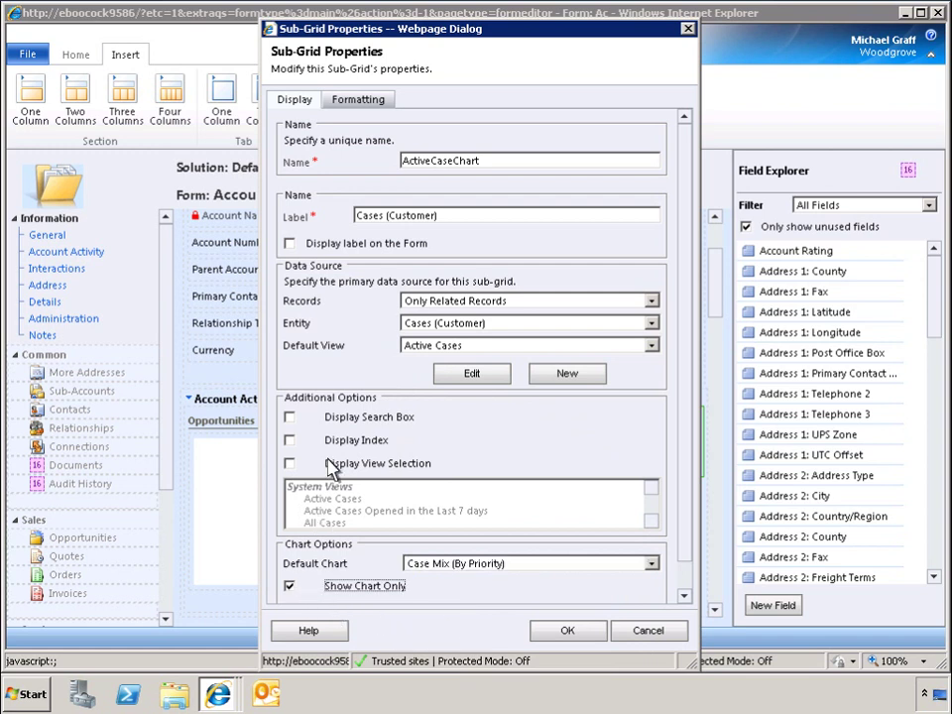
left_click(360, 103)
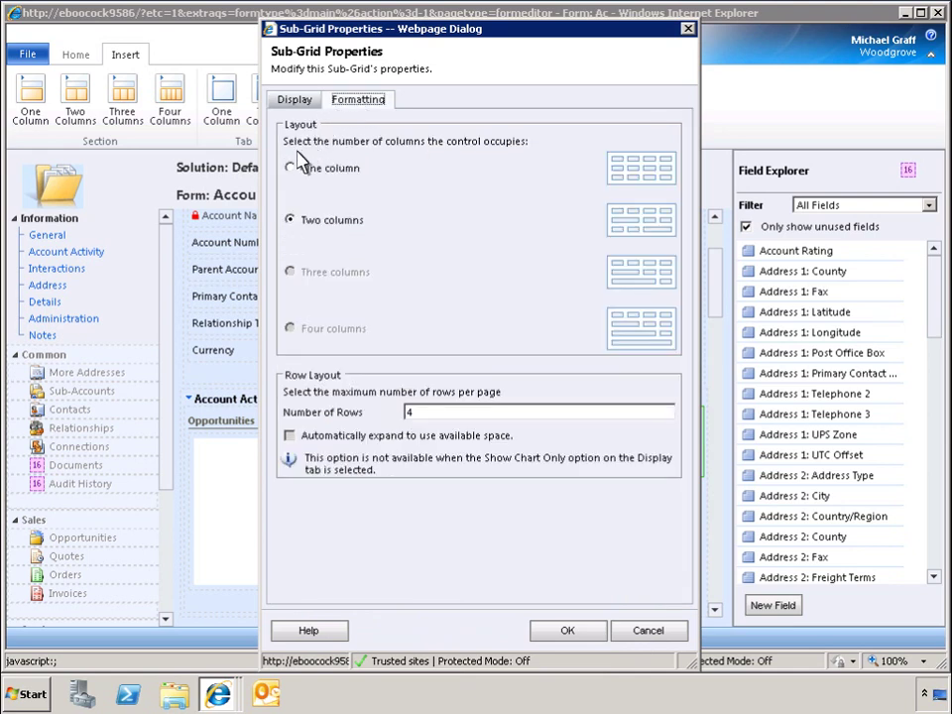
left_click(292, 169)
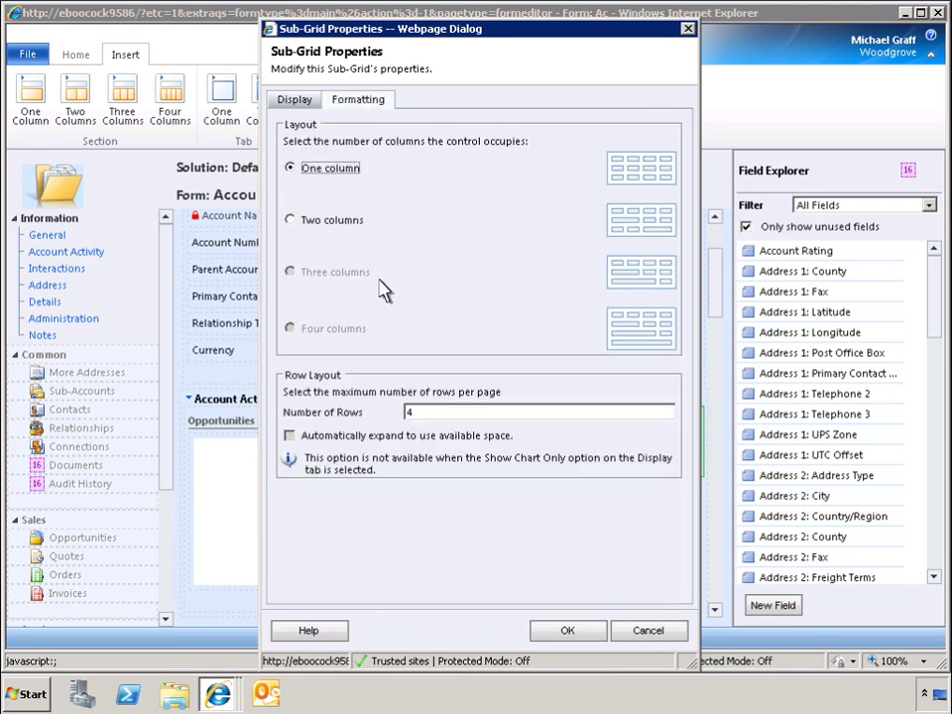
left_click(416, 414)
key("BackSpace")
type("6")
left_click(569, 632)
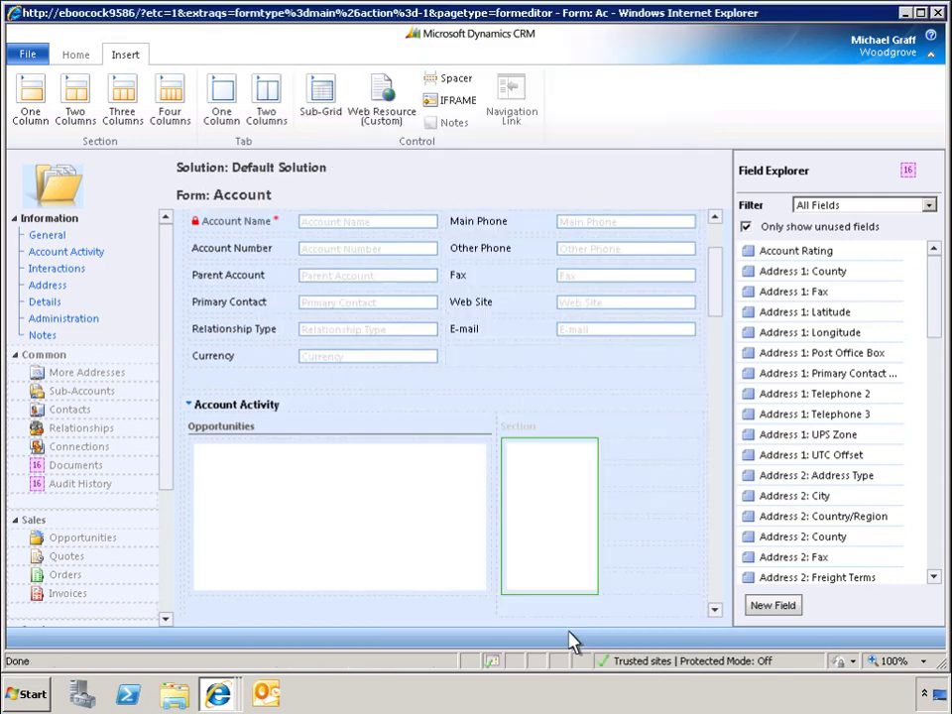
Step: Label the right section 'Active Service Cases', showing label and top line, in a one-column layout
left_click(616, 511)
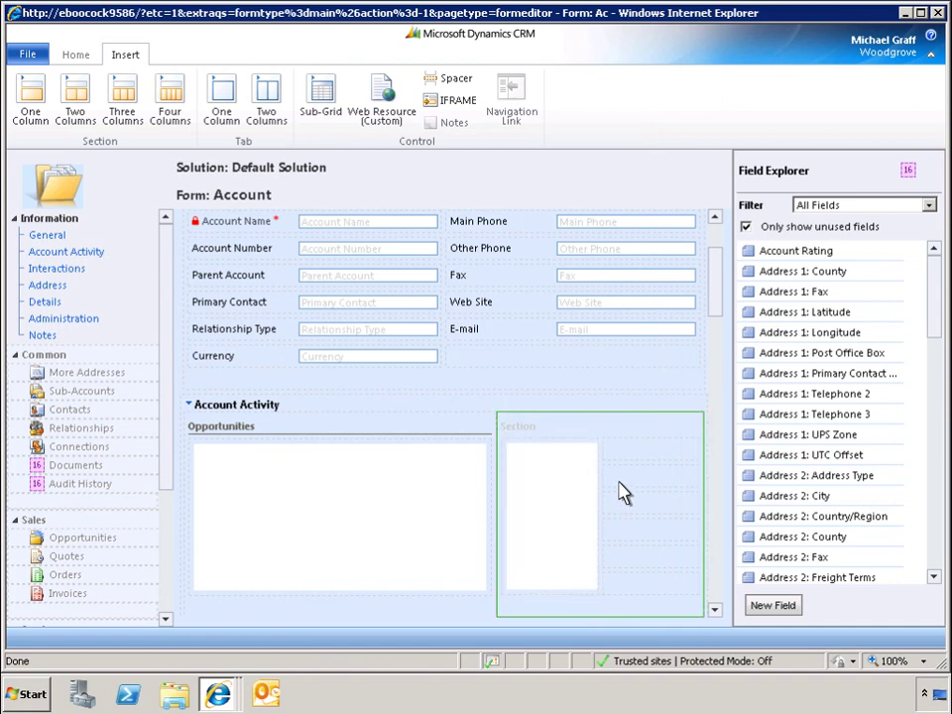
left_click(77, 55)
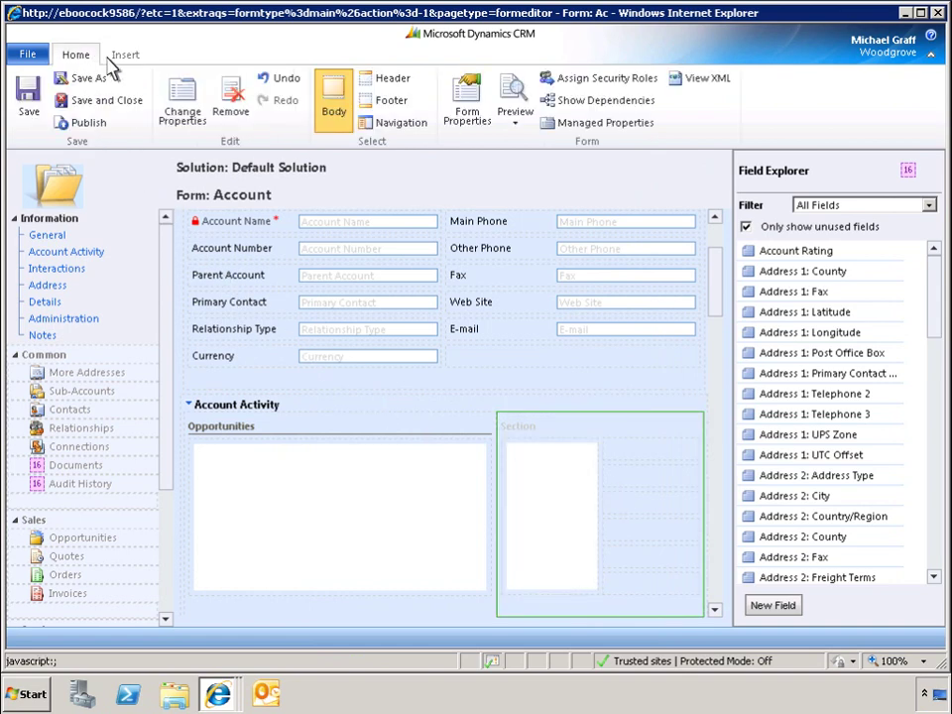
left_click(189, 104)
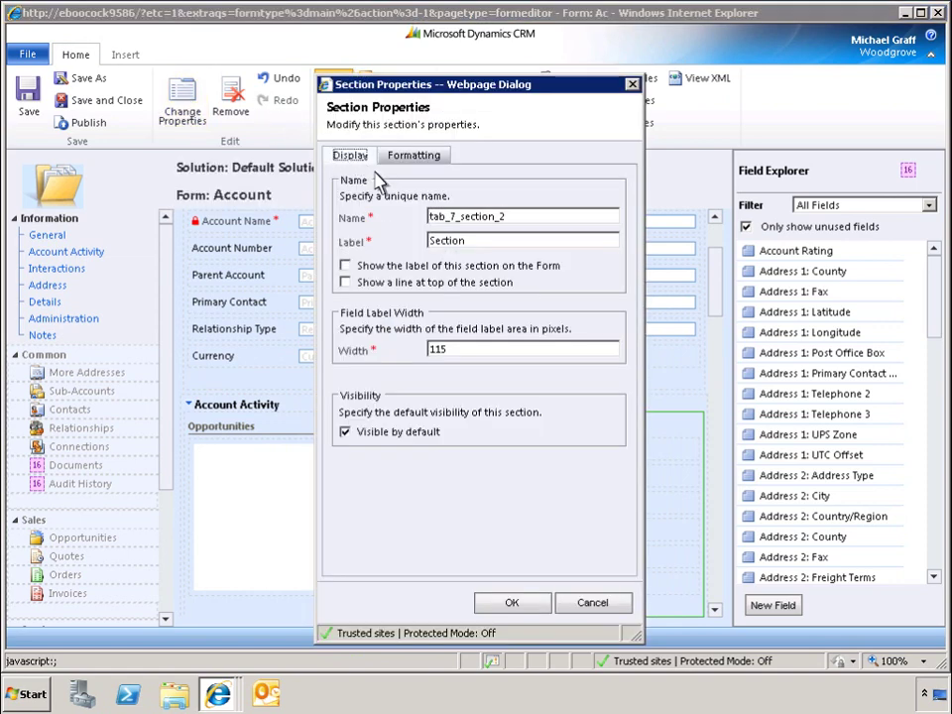
double_click(437, 243)
type("Active Service Cases")
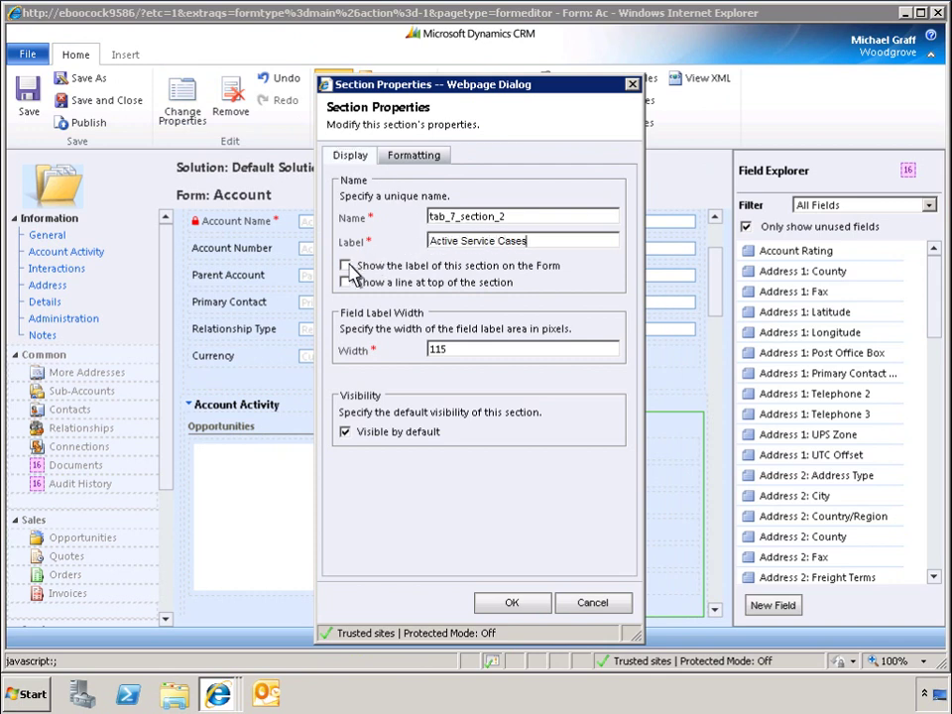
left_click(346, 270)
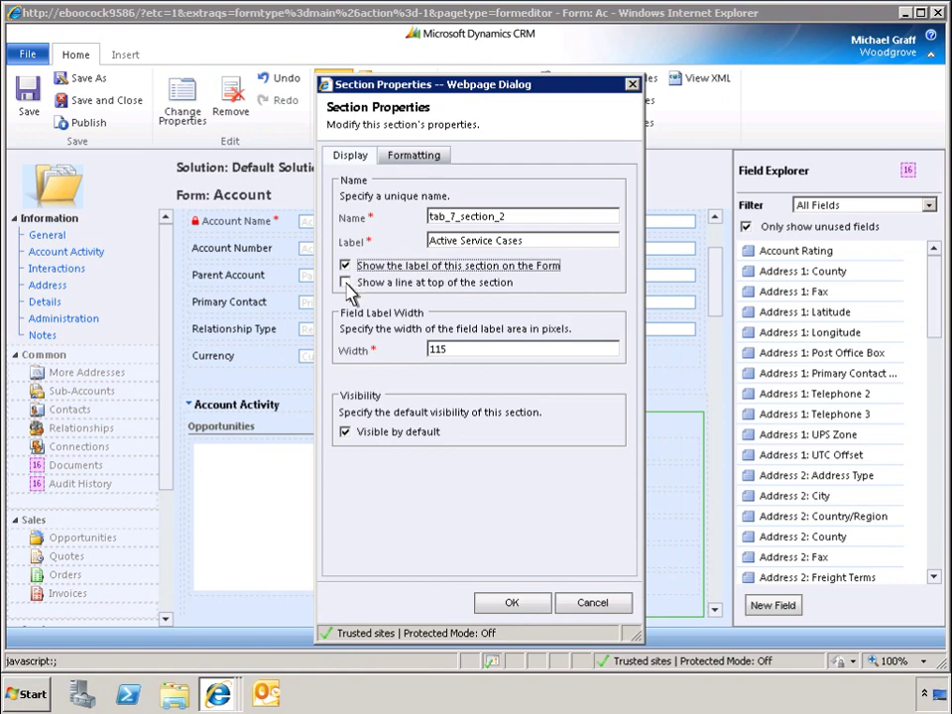
left_click(346, 283)
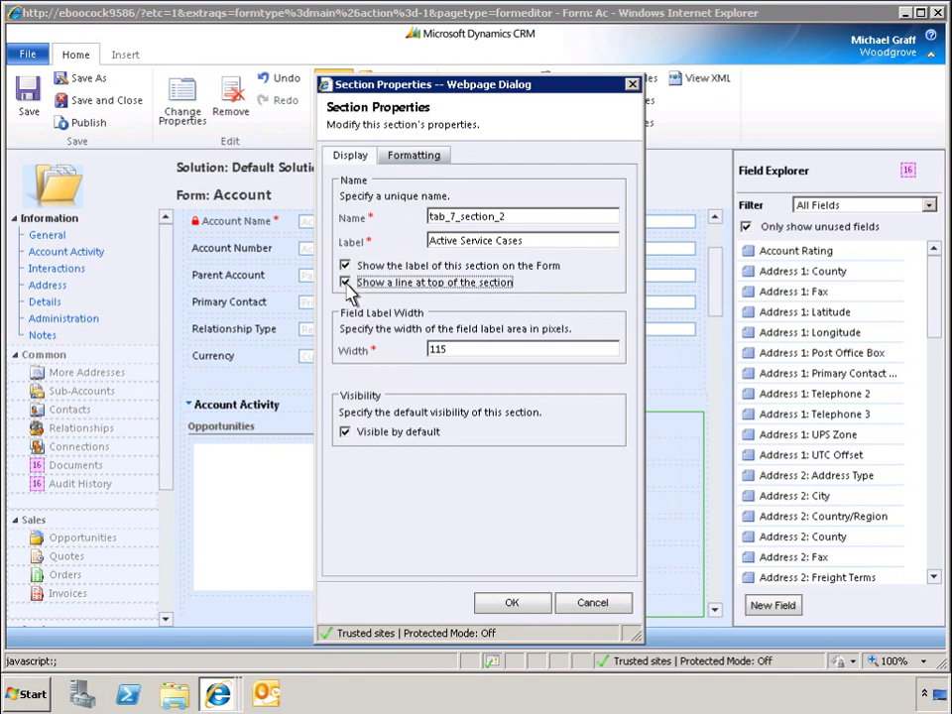
left_click(412, 156)
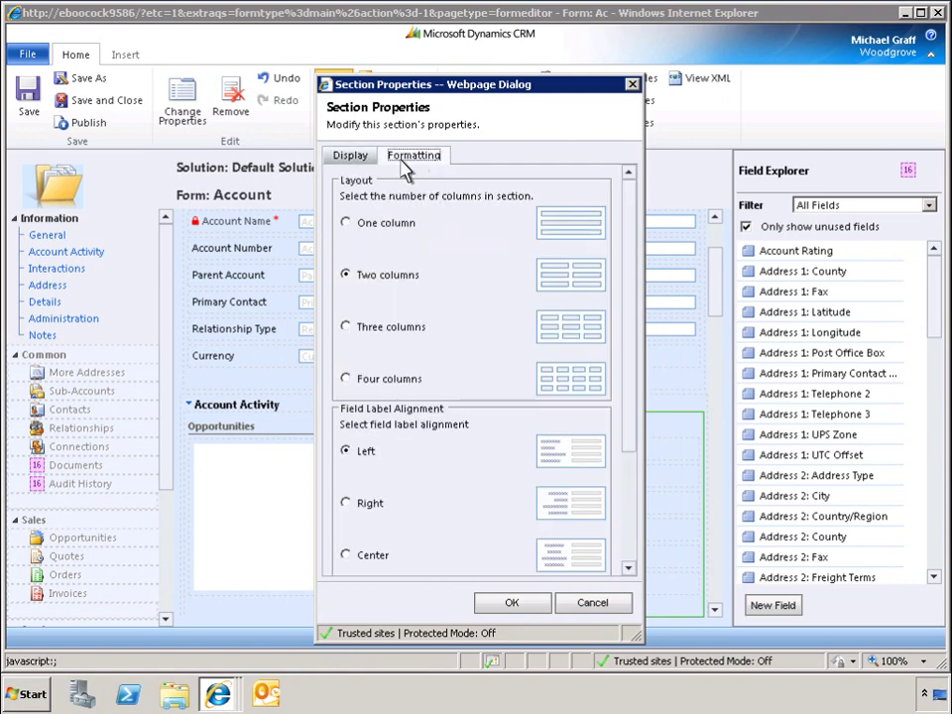
left_click(346, 222)
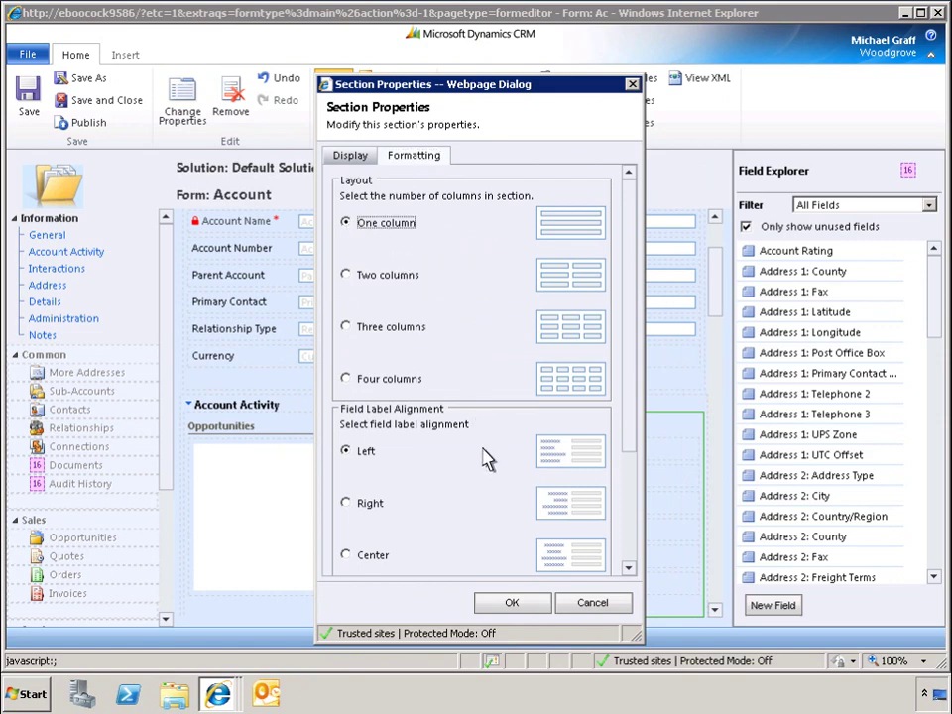
left_click(511, 603)
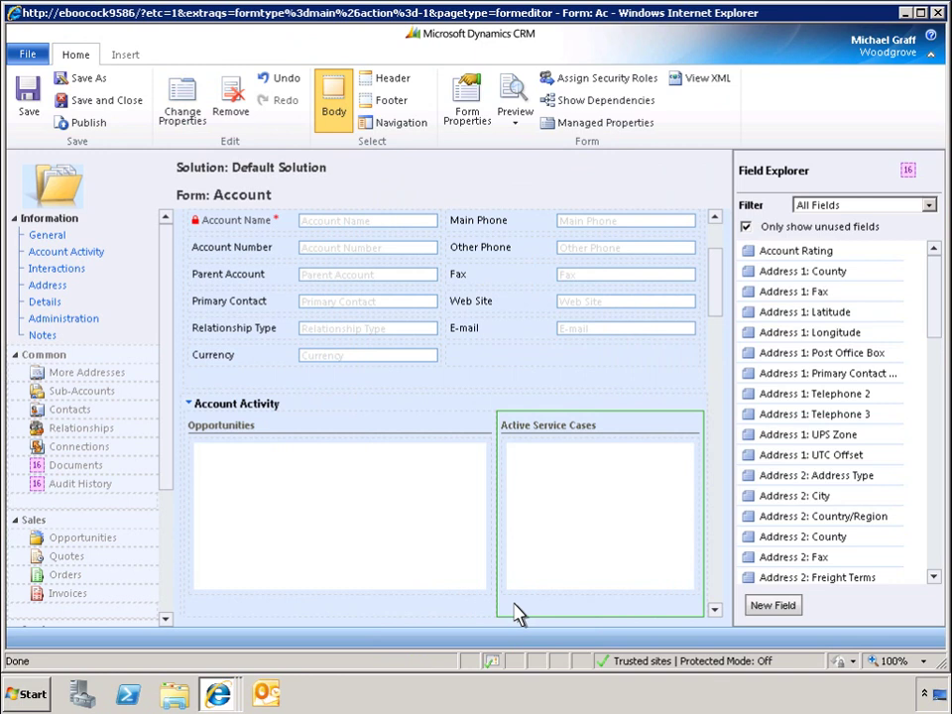
Step: Create the Inside Sales Rep field (name InsideSalesRep) as a Lookup targeting User, and save it
left_click(772, 606)
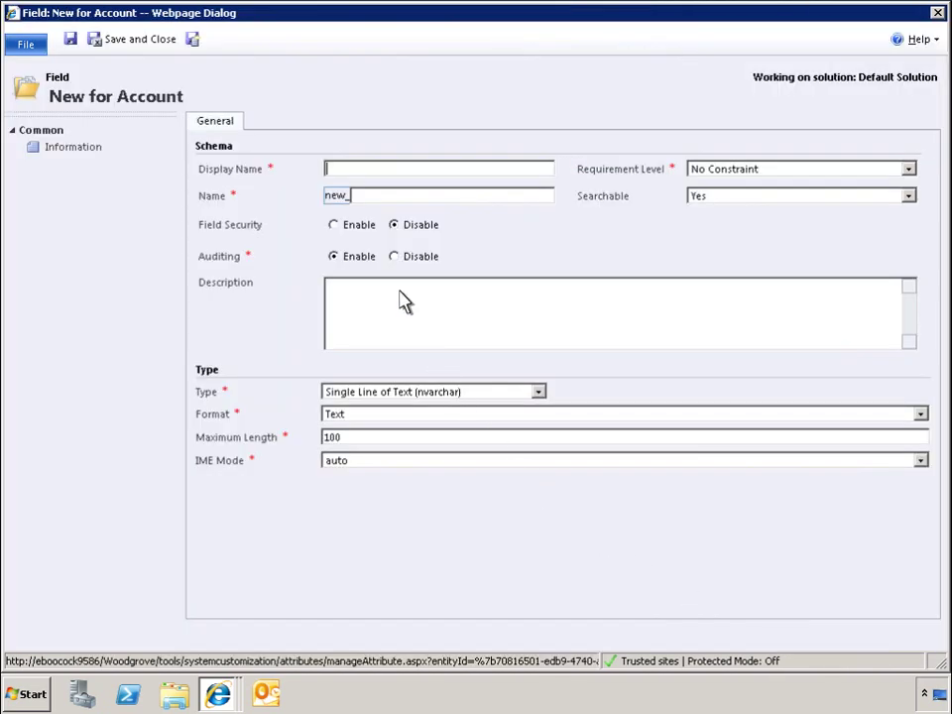
type("Inside Sales Rep")
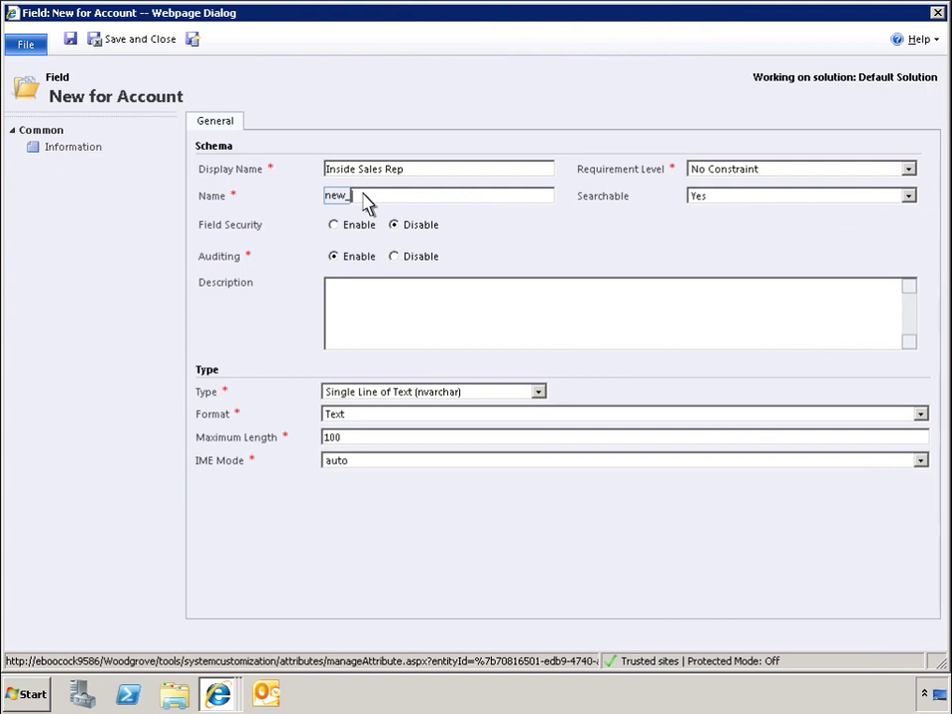
type("InsideSalesRep")
left_click(538, 395)
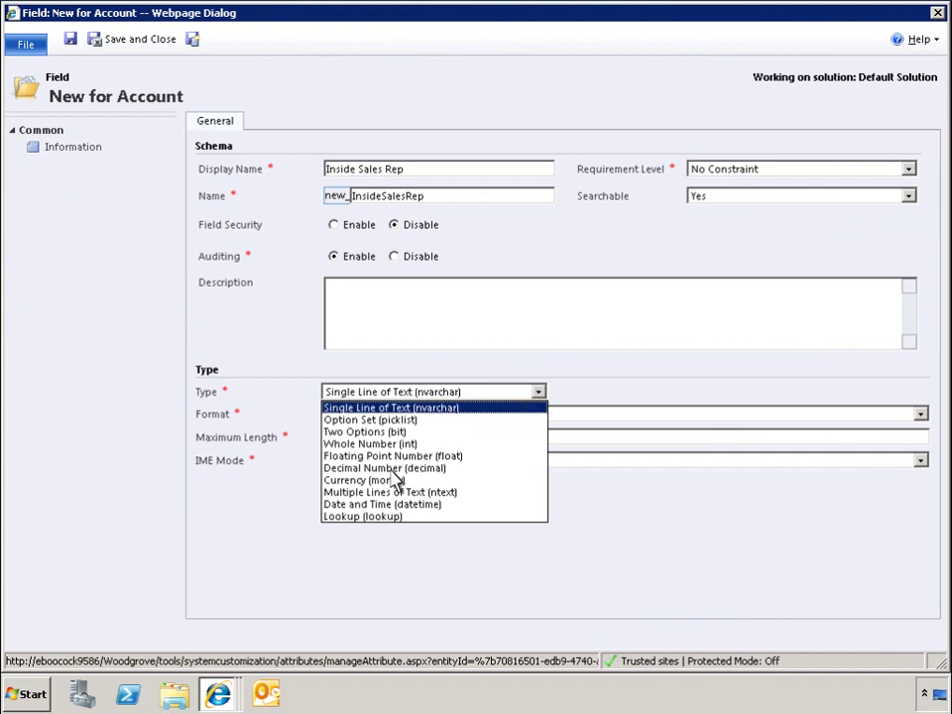
left_click(363, 517)
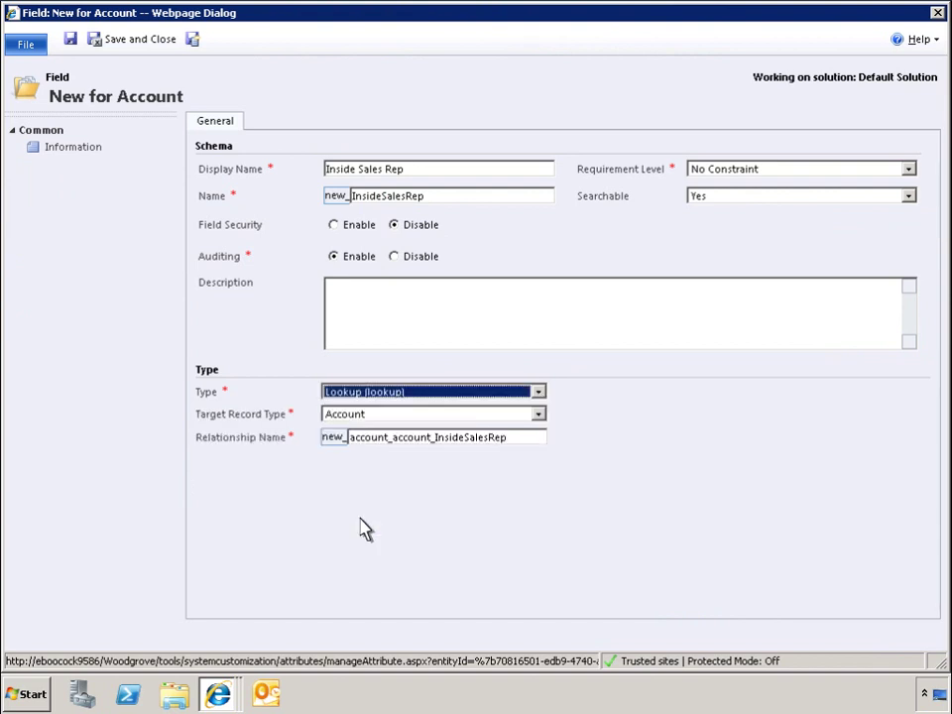
left_click(540, 420)
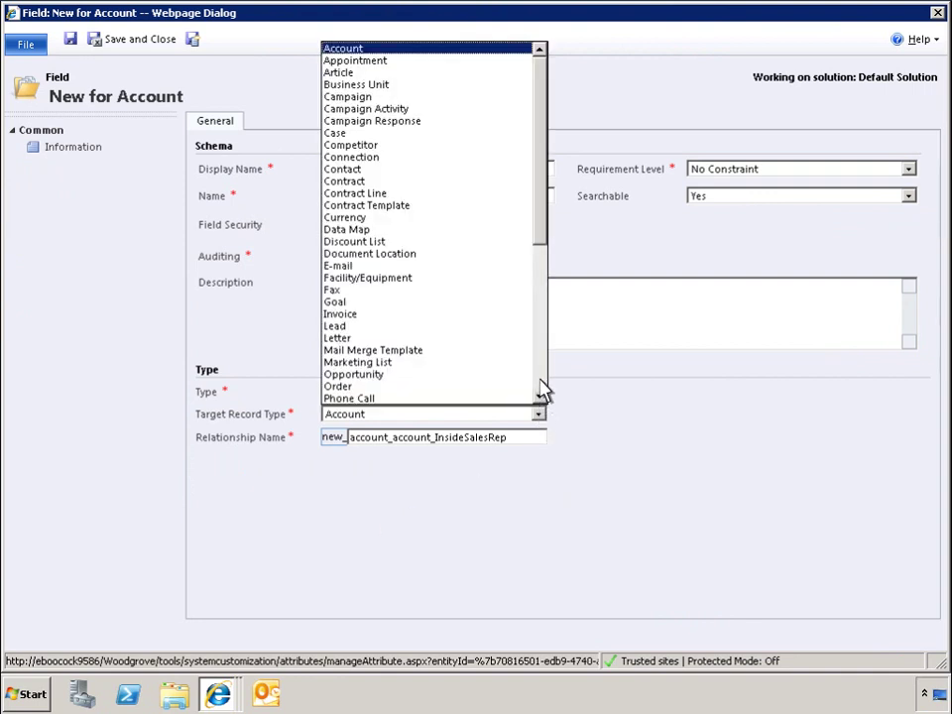
scroll(544, 388, "down", 10)
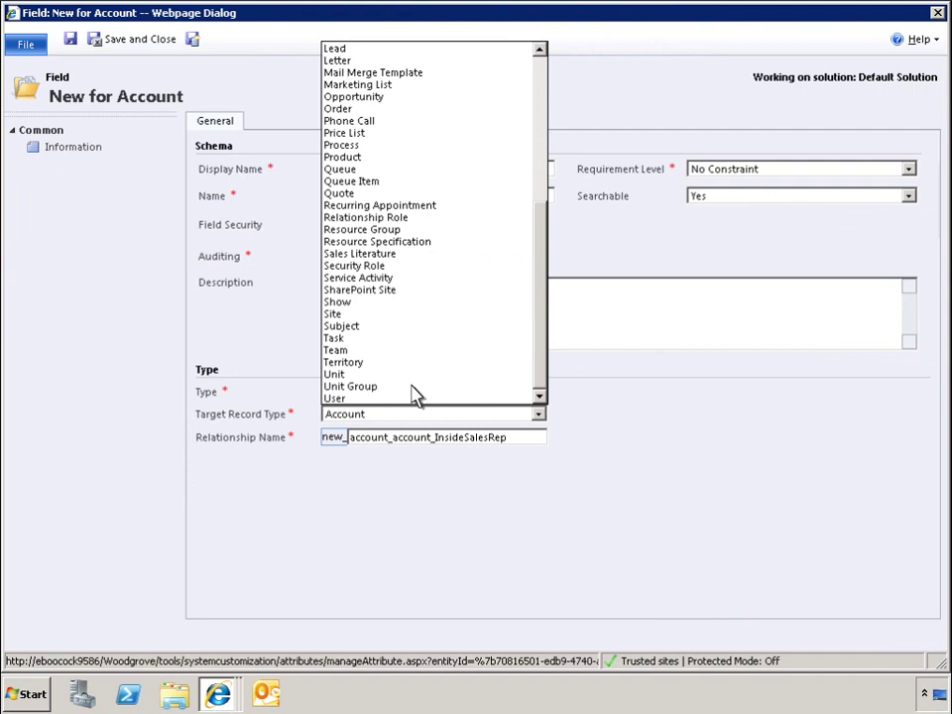
left_click(337, 399)
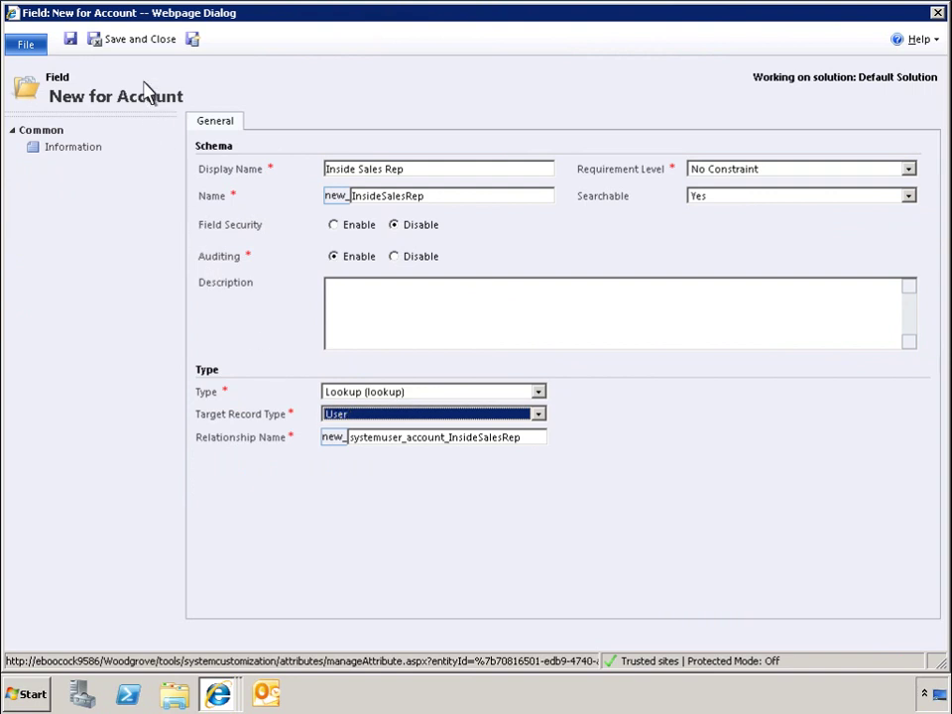
left_click(139, 44)
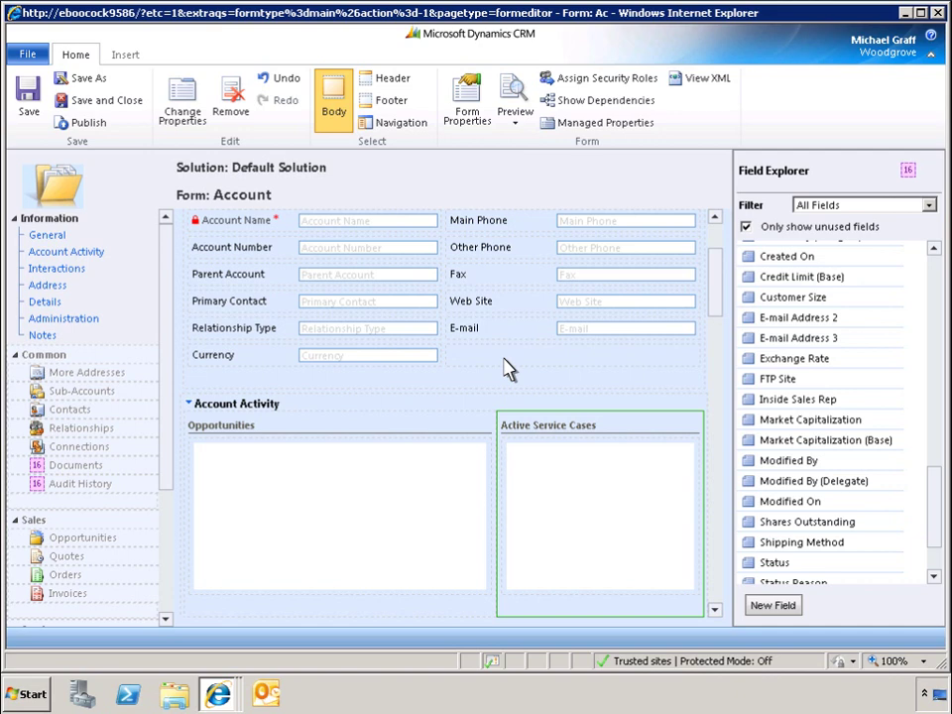
Step: Add the Inside Sales Rep field from Field Explorer to the form's top section
double_click(803, 400)
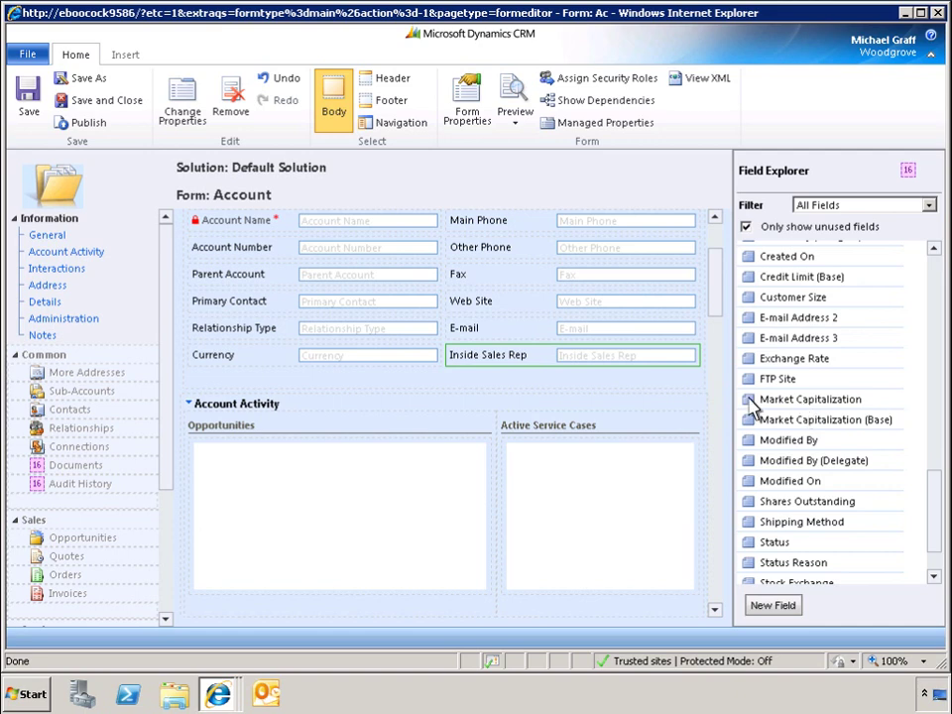
Step: Create an Account-to-Account N:N relationship displayed in navigation under the custom label Partners
left_click(397, 125)
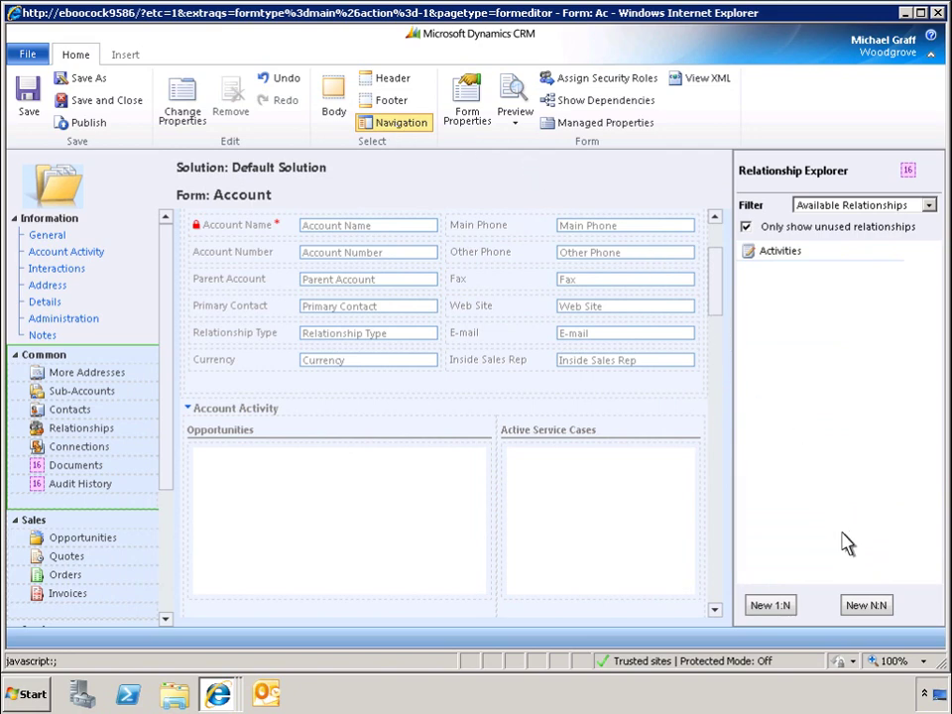
left_click(867, 606)
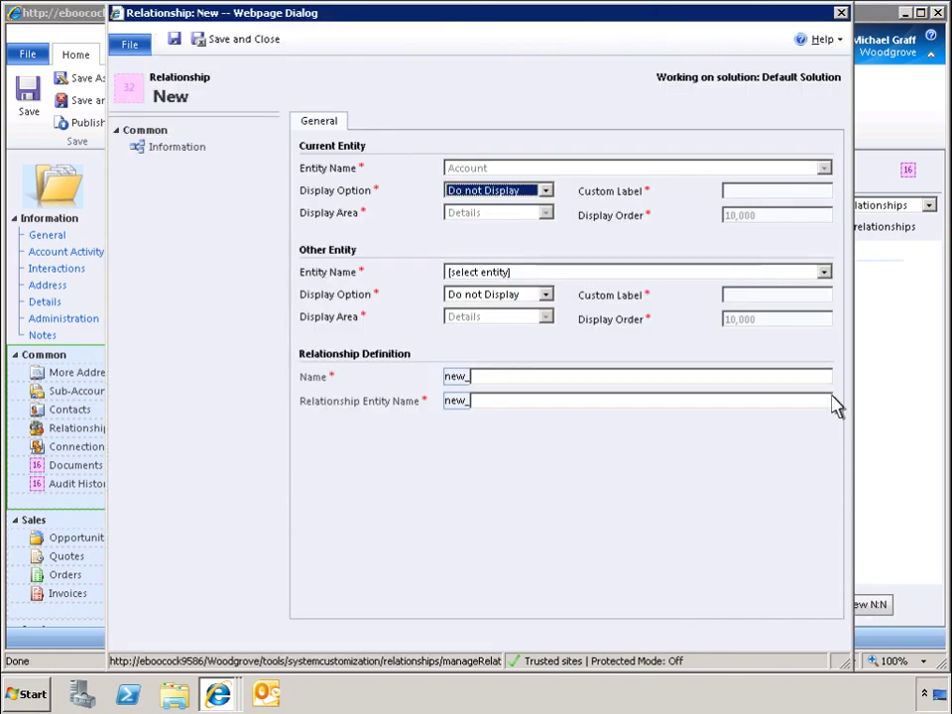
left_click(822, 272)
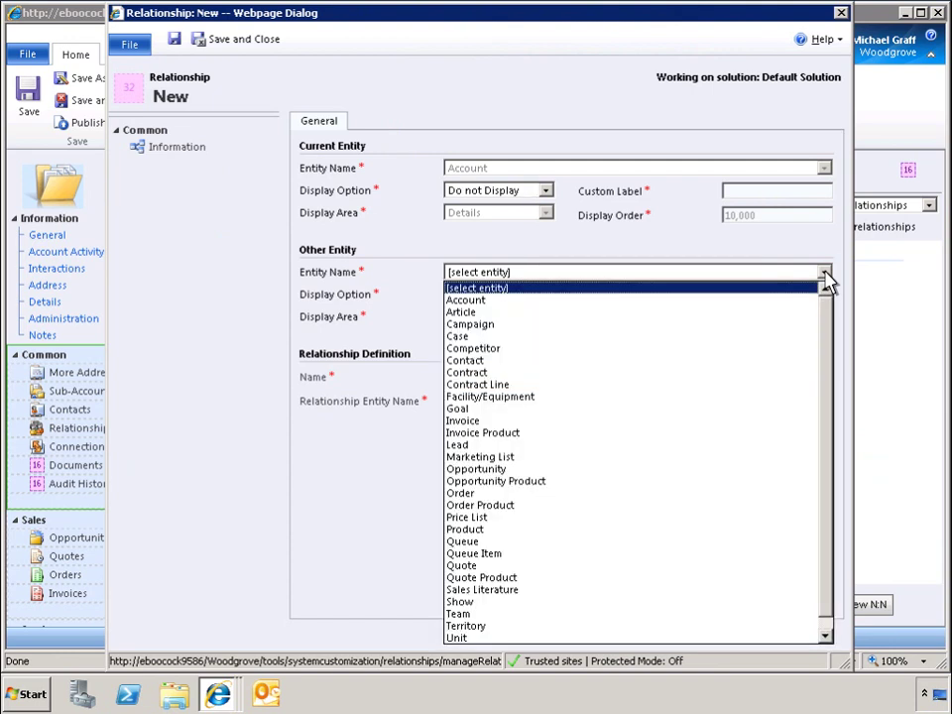
left_click(458, 300)
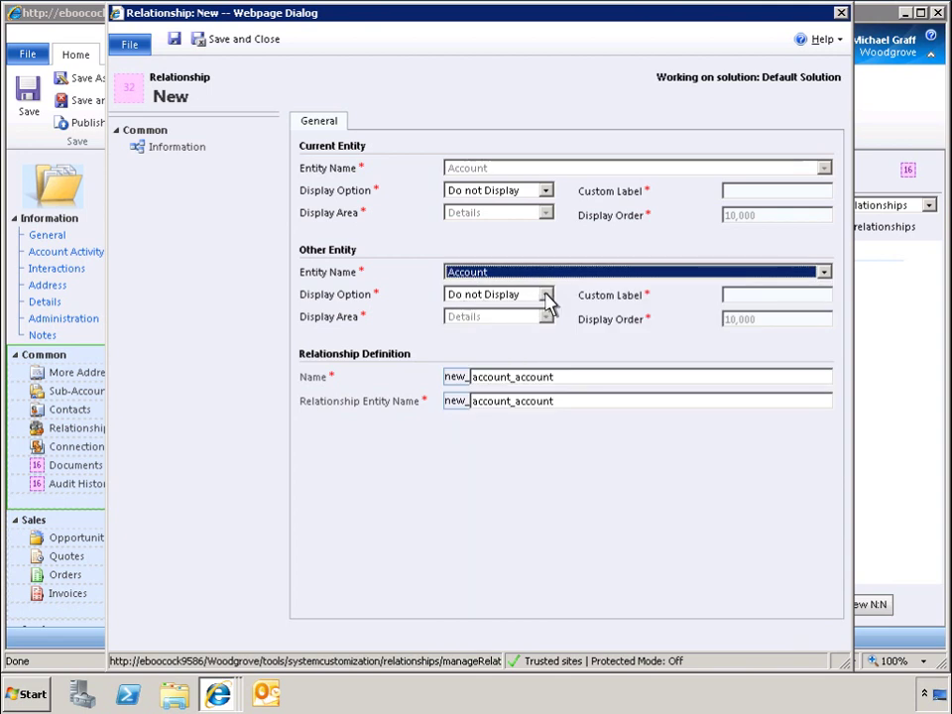
left_click(545, 295)
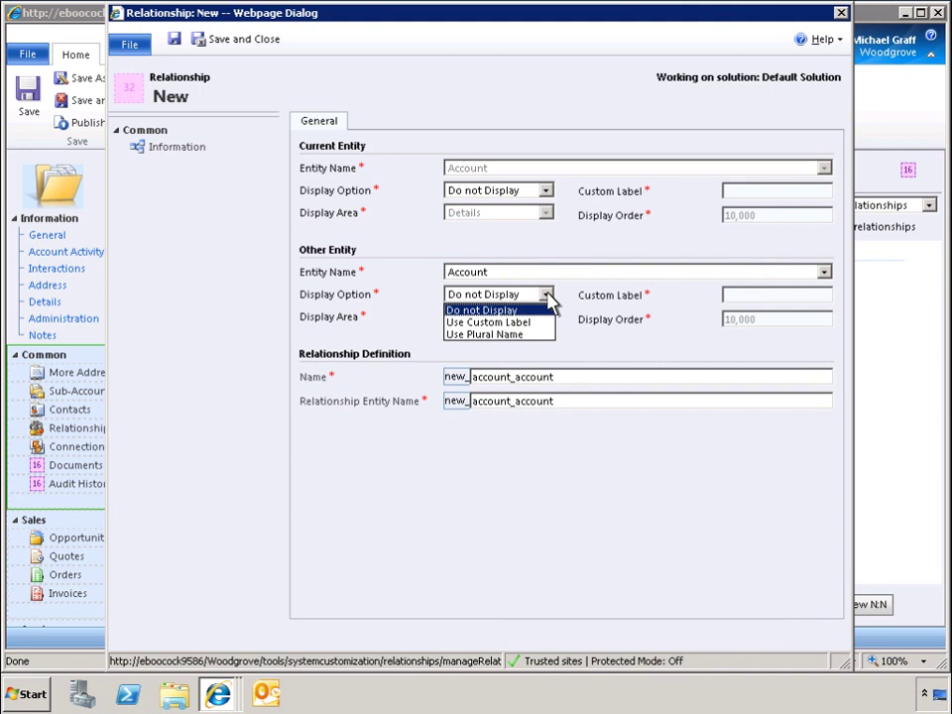
left_click(496, 330)
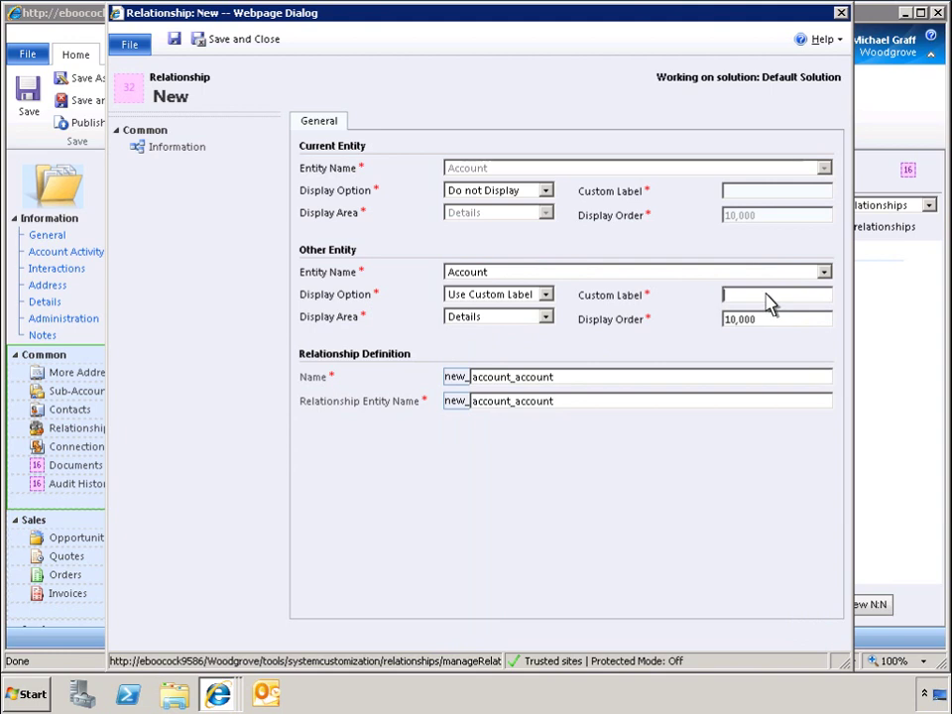
type("Partners")
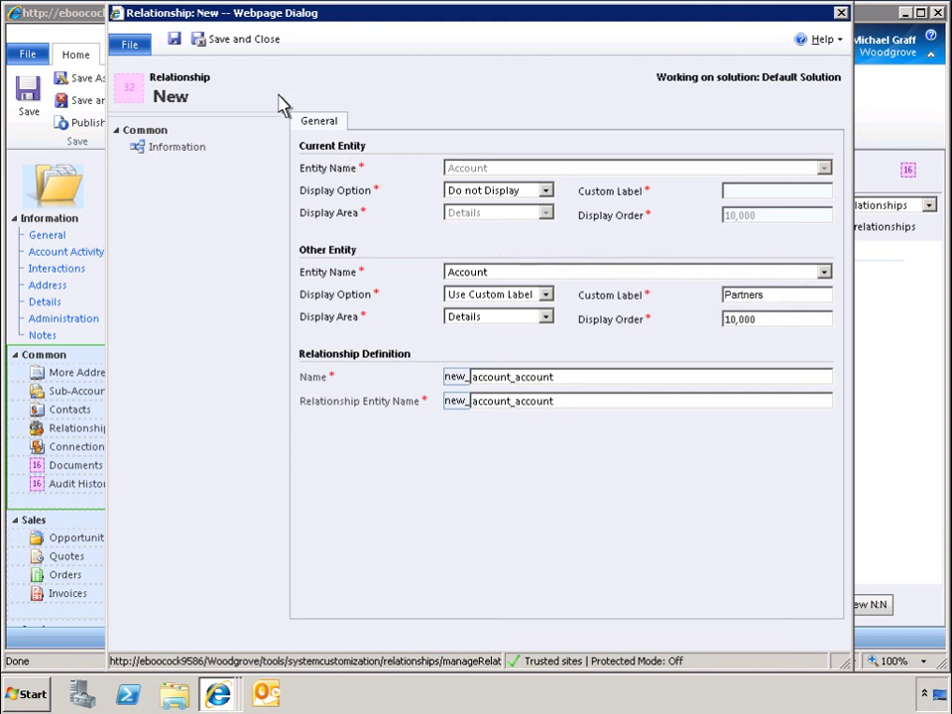
left_click(241, 42)
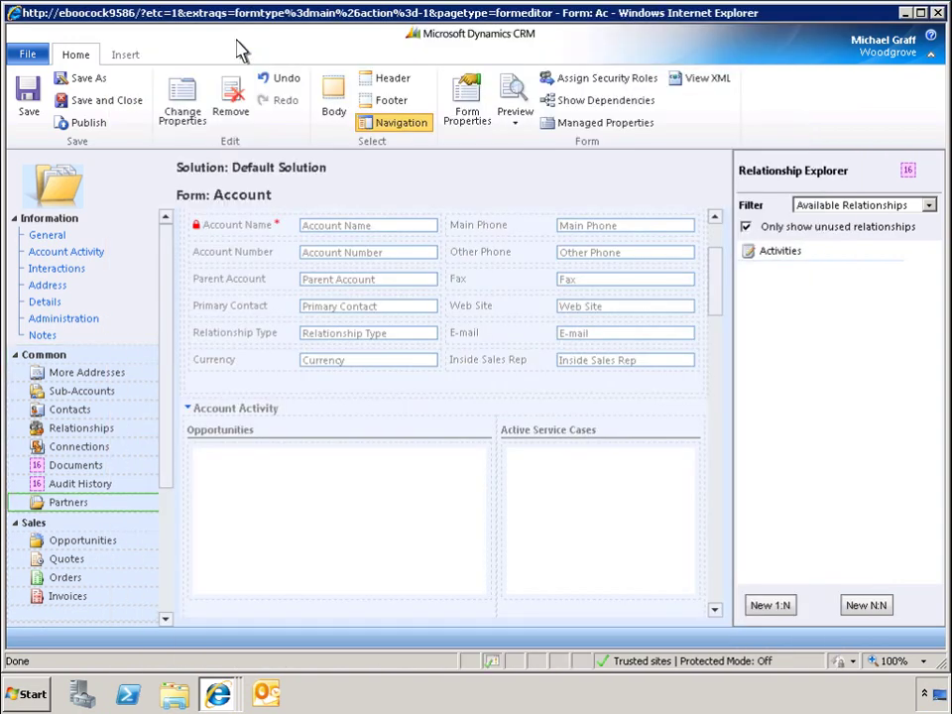
Step: Save the customized Account form
left_click(30, 109)
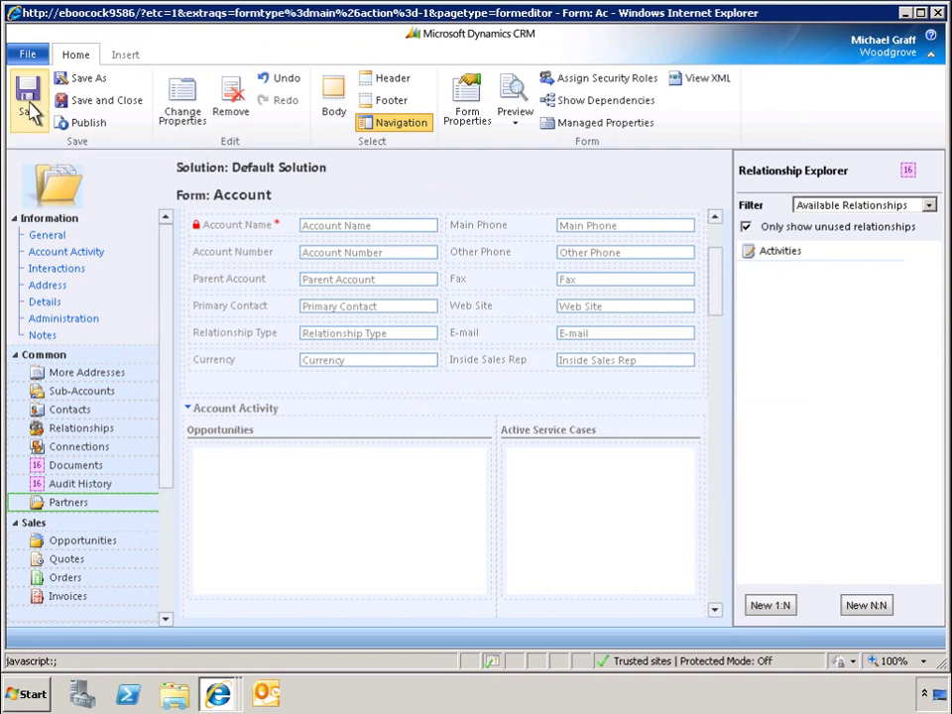